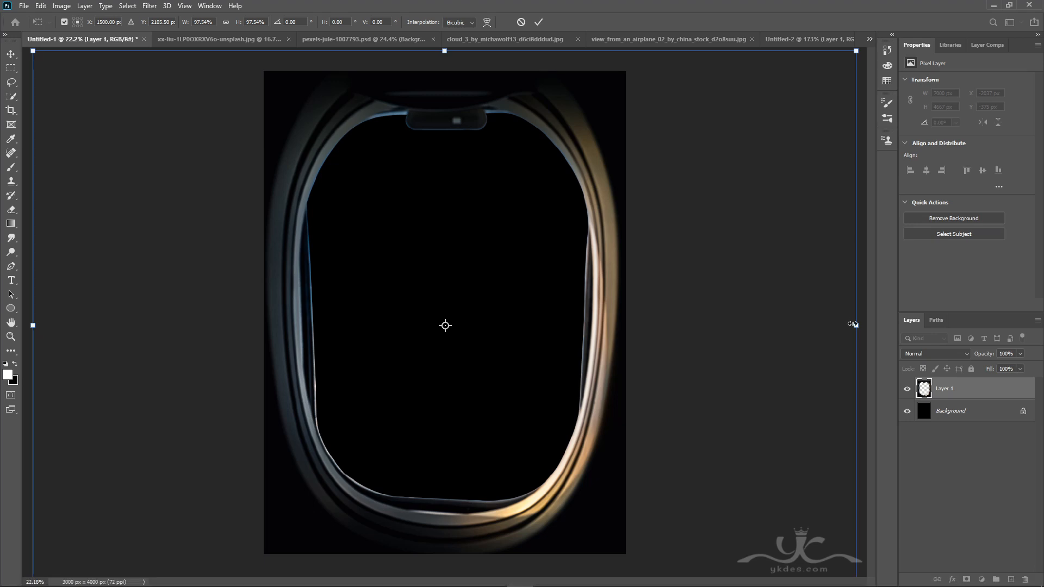
Confirm the window frame's scaling and bring the cloud_3 image in as a layer between the Background and the window frame
{"action": "key", "text": "Return"}
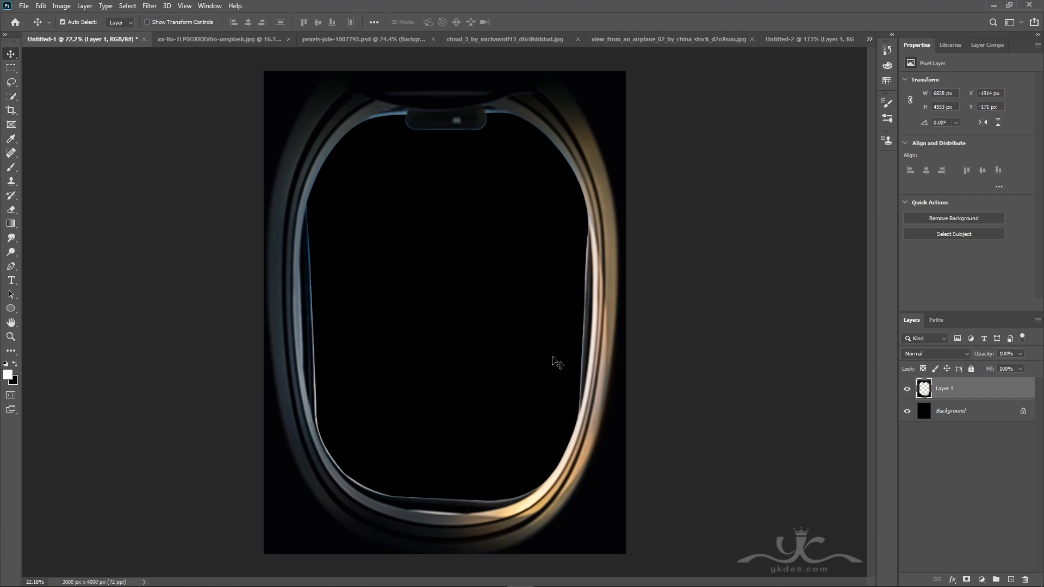
{"action": "left_click", "coordinate": [985, 412]}
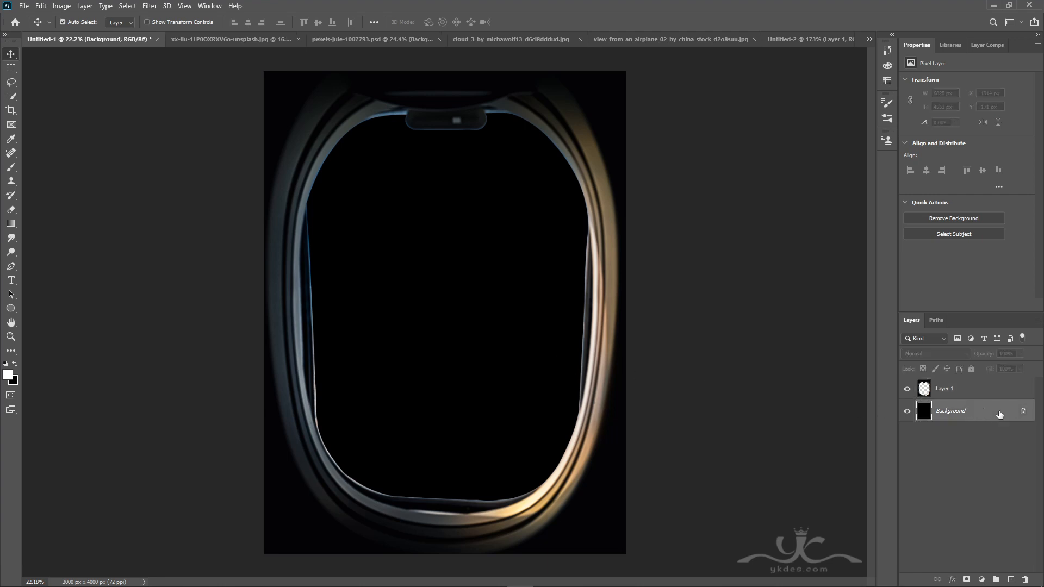
{"action": "left_click", "coordinate": [507, 41]}
{"action": "left_click_drag", "start_coordinate": [556, 320], "coordinate": [474, 343]}
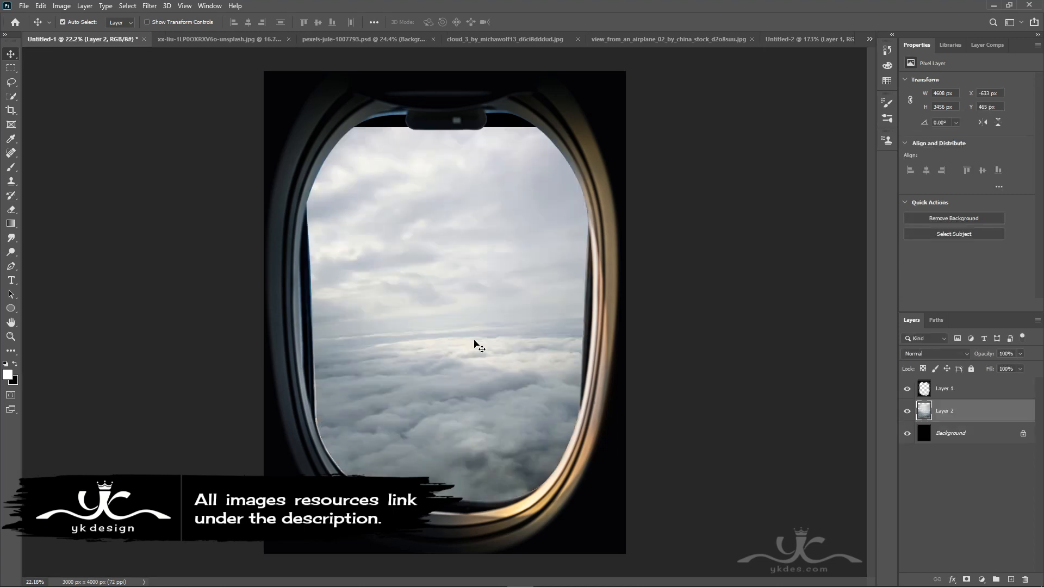
Scale the cloud layer up to about 126% and reposition it so it fills the whole window opening
{"action": "key", "text": "ctrl+t"}
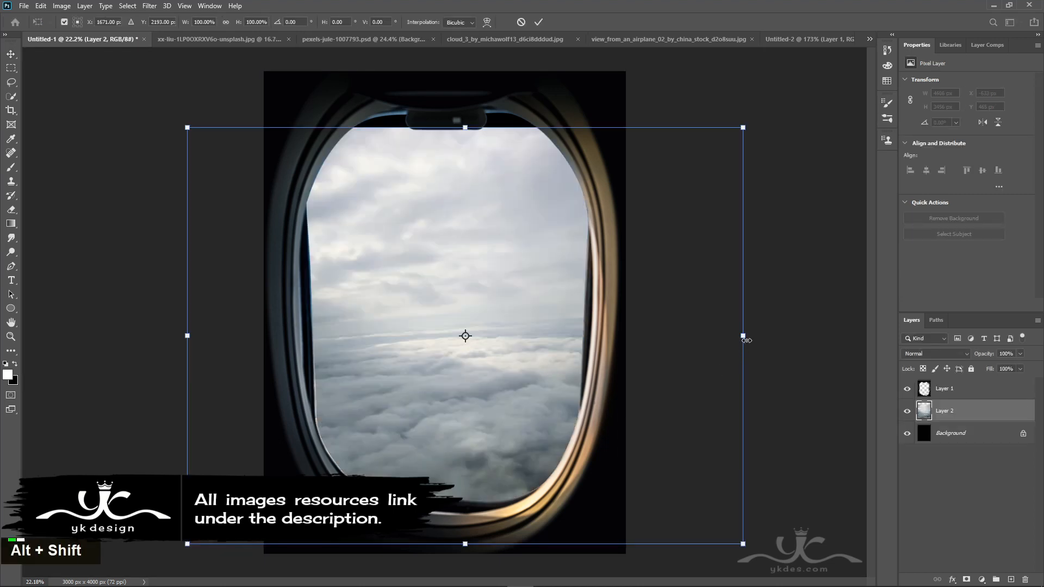
{"action": "left_click_drag", "start_coordinate": [745, 337], "coordinate": [810, 329]}
{"action": "left_click_drag", "start_coordinate": [591, 402], "coordinate": [584, 349]}
{"action": "left_click_drag", "start_coordinate": [626, 407], "coordinate": [626, 414]}
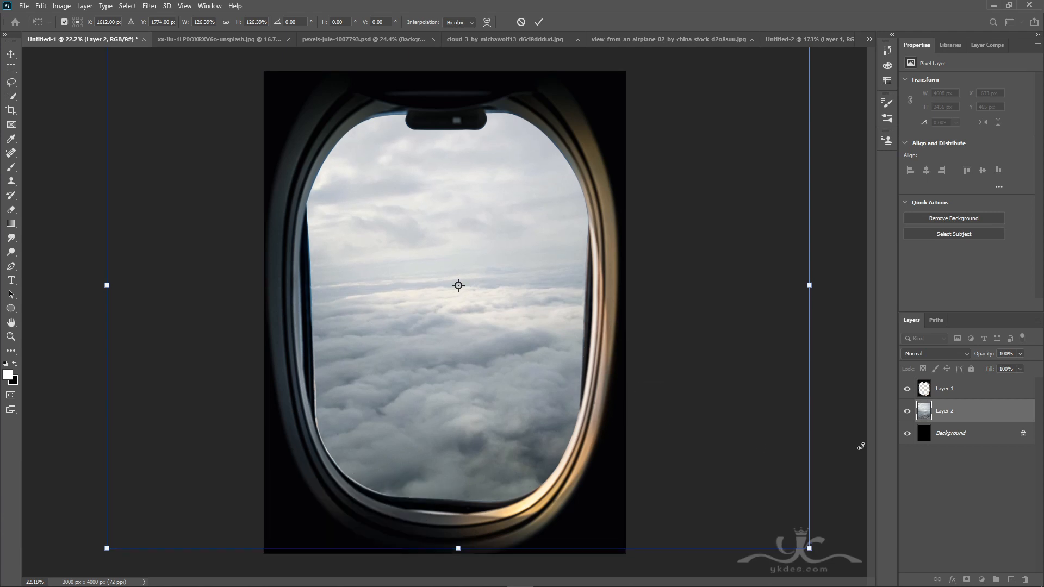
{"action": "key", "text": "Return"}
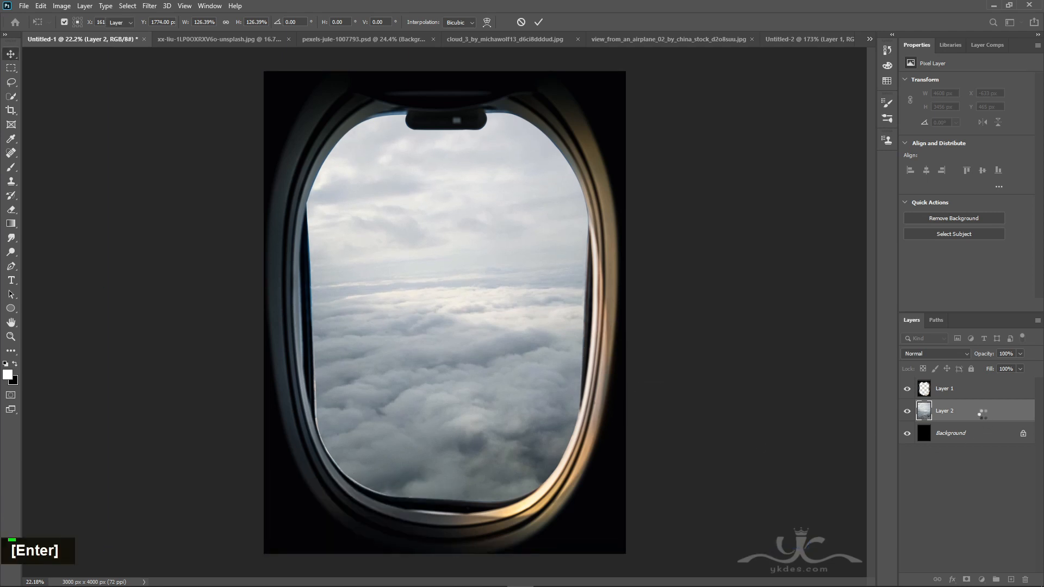
Add a layer mask to the cloud layer and fade out its sky down to the horizon with a Foreground to Transparent gradient
{"action": "left_click", "coordinate": [966, 579]}
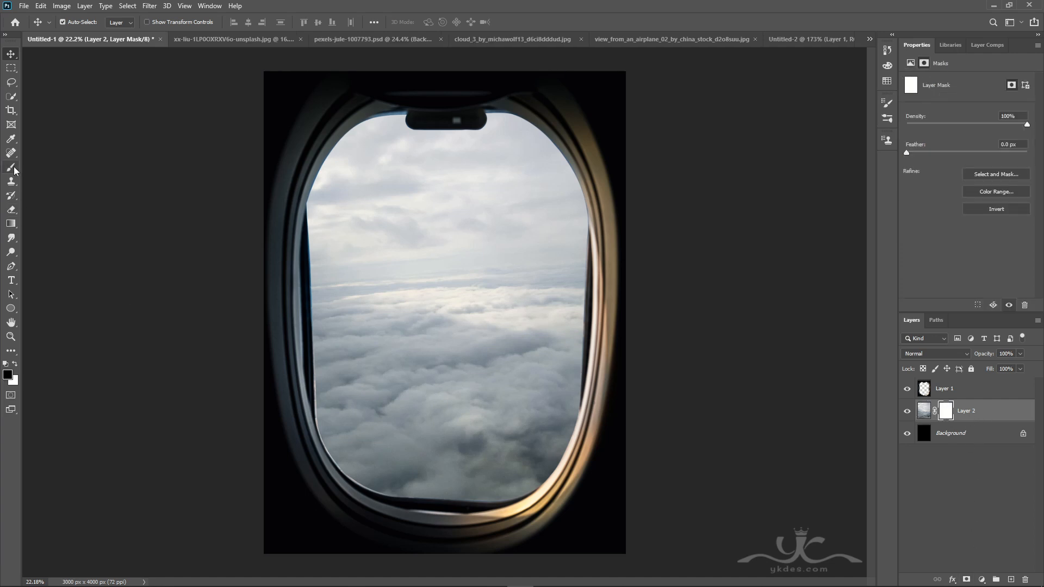
{"action": "left_click", "coordinate": [11, 223]}
{"action": "left_click", "coordinate": [87, 22]}
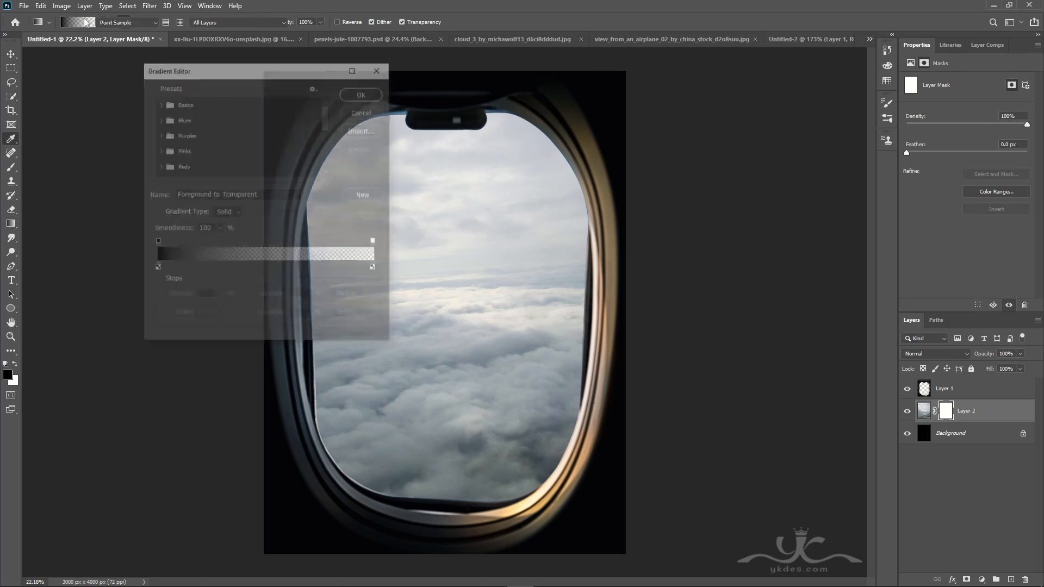
{"action": "left_click", "coordinate": [158, 103]}
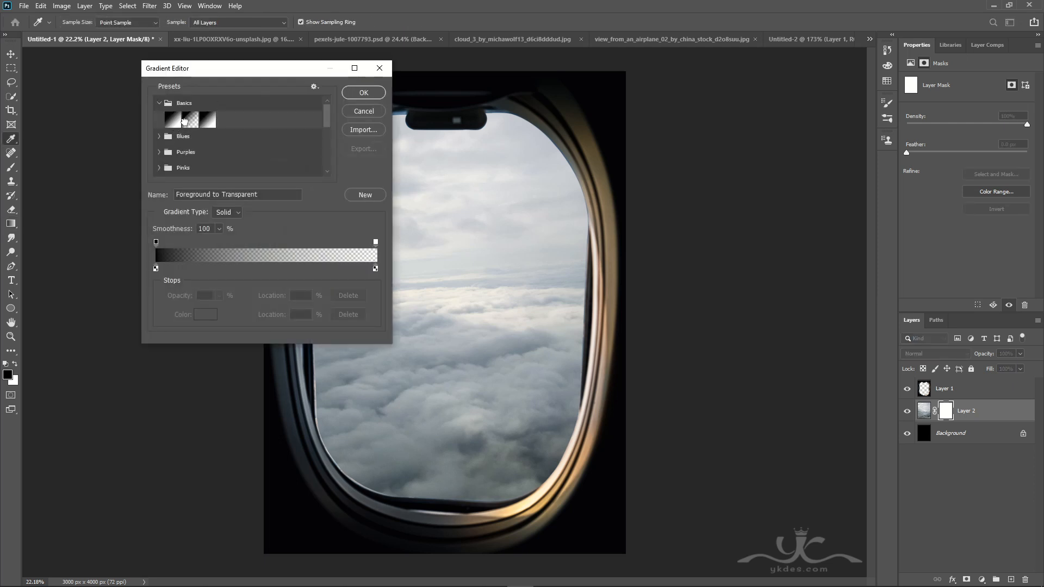
{"action": "left_click", "coordinate": [184, 121]}
{"action": "left_click", "coordinate": [363, 92]}
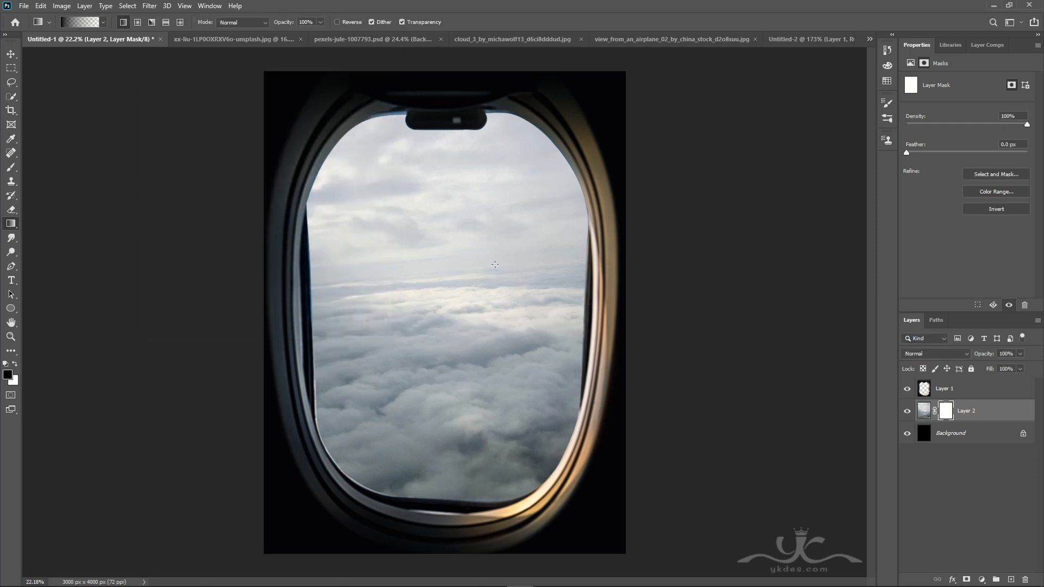
{"action": "left_click_drag", "start_coordinate": [489, 256], "coordinate": [479, 302]}
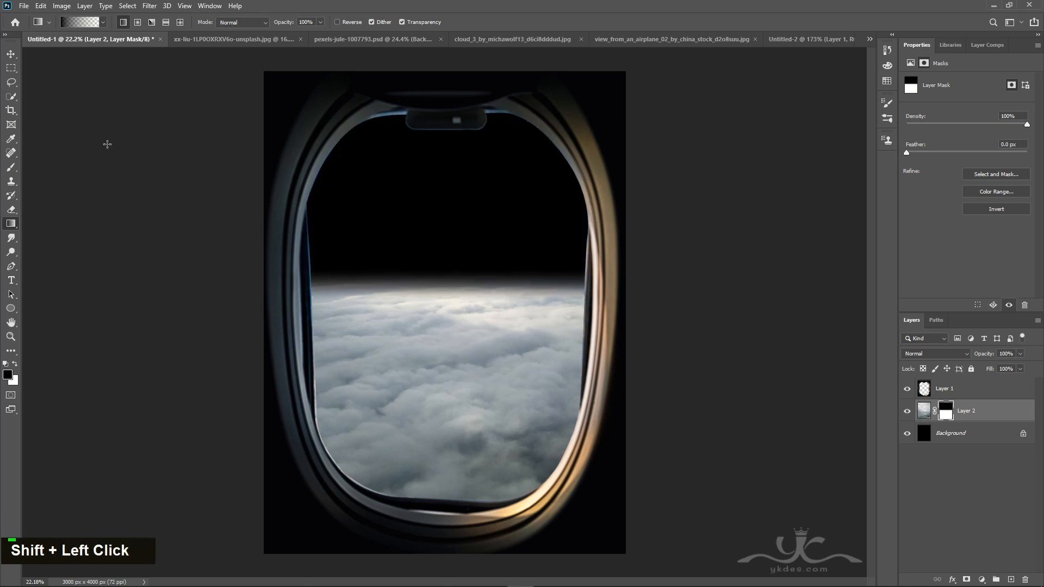
{"action": "left_click", "coordinate": [9, 54]}
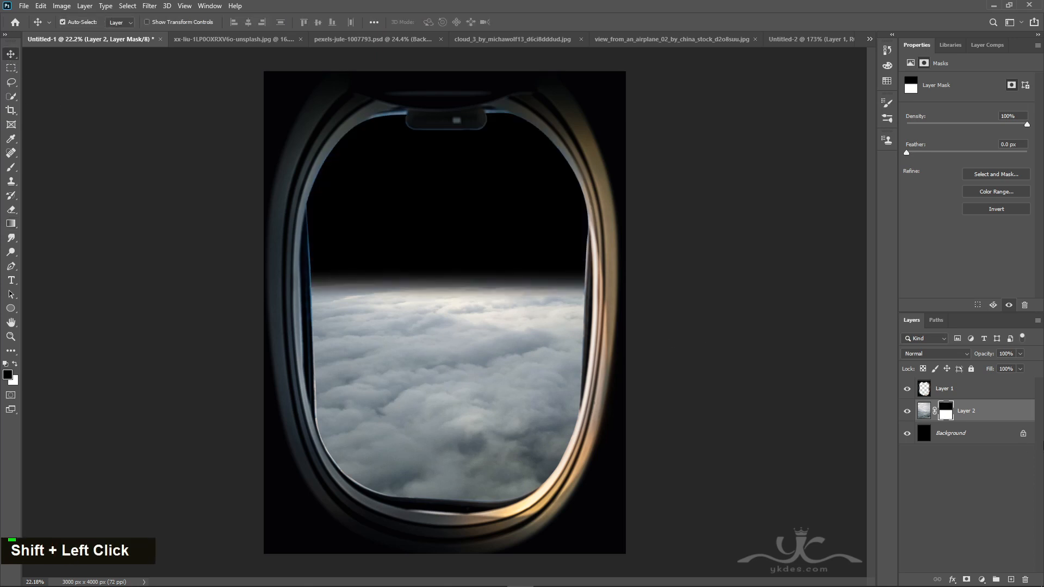
Bring the view_from_an_airplane blue-sky image in as a layer directly above the Background
{"action": "left_click", "coordinate": [980, 436]}
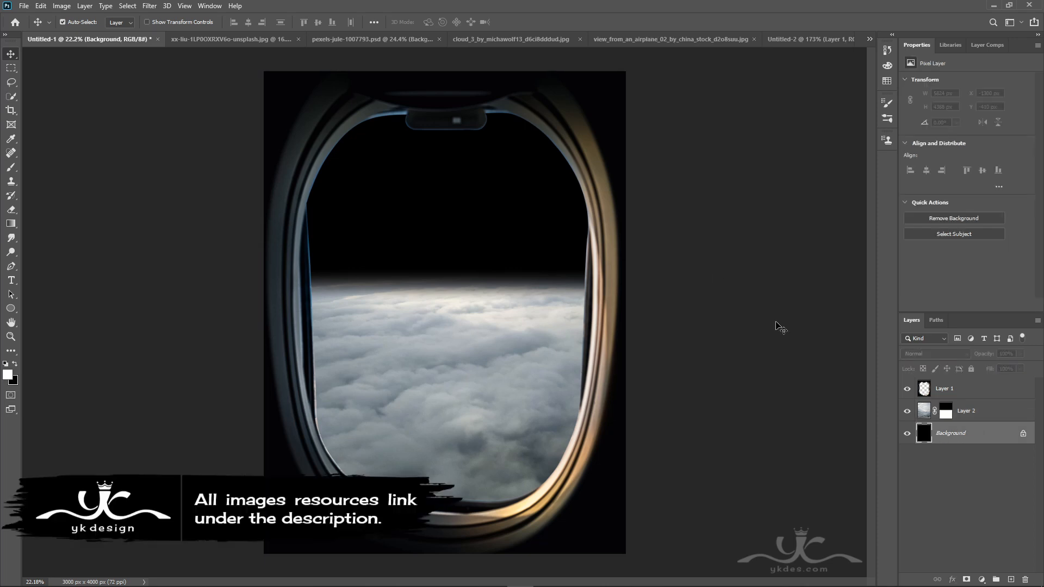
{"action": "left_click", "coordinate": [665, 40]}
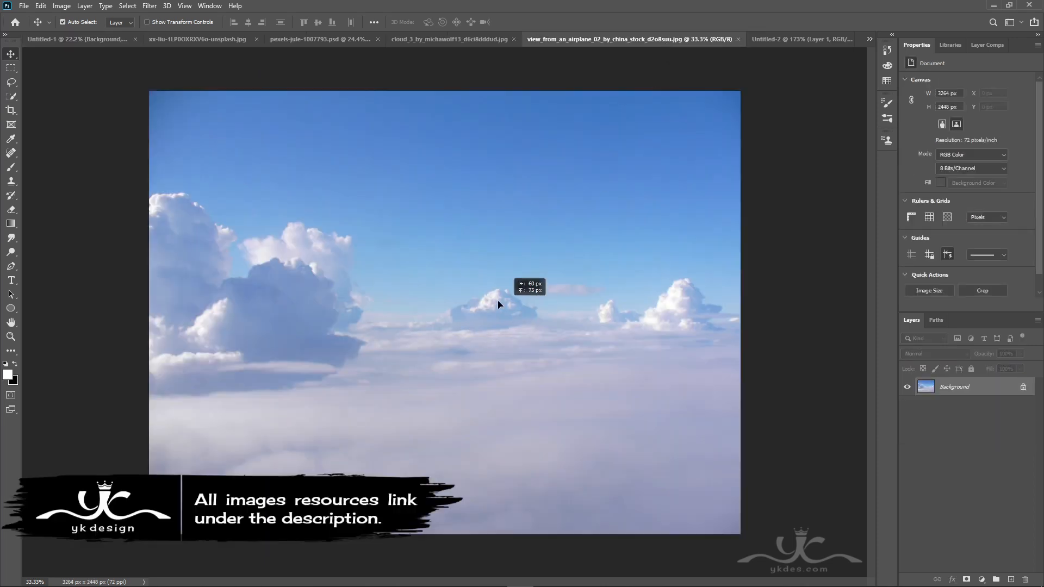
{"action": "left_click_drag", "start_coordinate": [59, 43], "coordinate": [411, 312]}
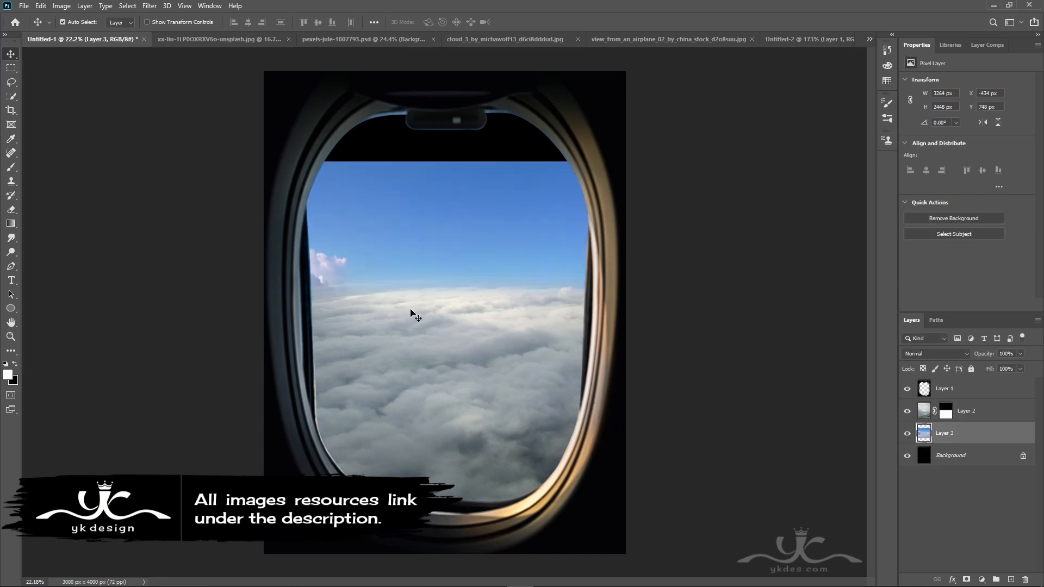
Enlarge the blue-sky layer to about 3597 × 2698 px and position it to fill the upper window above the cloud horizon
{"action": "key", "text": "ctrl+t"}
{"action": "left_click_drag", "start_coordinate": [524, 360], "coordinate": [540, 324]}
{"action": "left_click_drag", "start_coordinate": [626, 414], "coordinate": [650, 426]}
{"action": "mouse_move", "coordinate": [486, 365]}
{"action": "left_mouse_down"}
{"action": "mouse_move", "coordinate": [501, 364]}
{"action": "mouse_move", "coordinate": [490, 360]}
{"action": "mouse_move", "coordinate": [492, 318]}
{"action": "mouse_move", "coordinate": [489, 356]}
{"action": "left_mouse_up"}
{"action": "key", "text": "Return"}
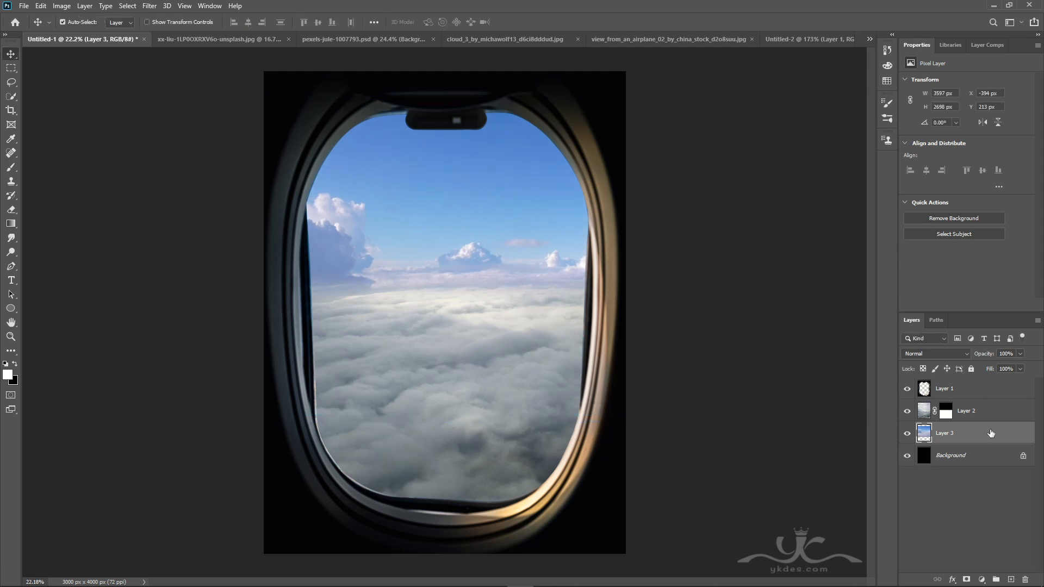
Create a new layer clipped to the masked cloud layer and brush soft white haze along the horizon
{"action": "left_click", "coordinate": [1001, 417]}
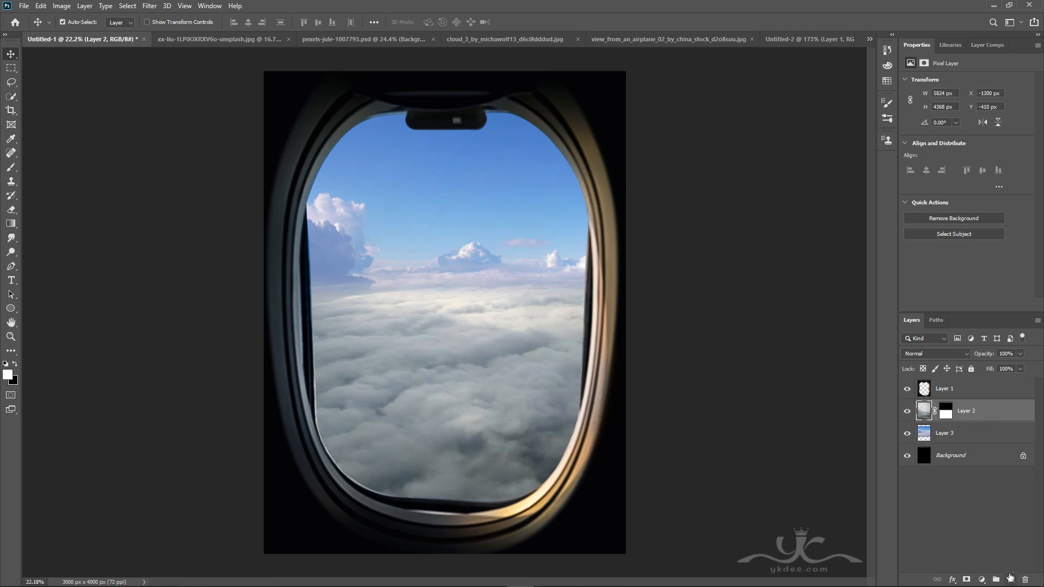
{"action": "left_click", "coordinate": [1009, 577]}
{"action": "left_click", "coordinate": [1015, 420], "text": "alt"}
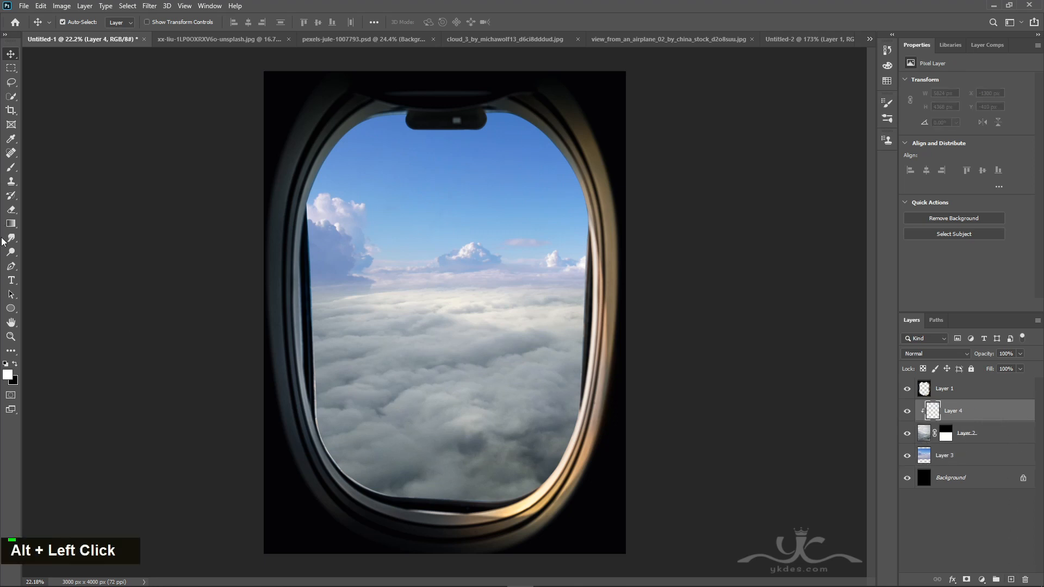
{"action": "left_click", "coordinate": [7, 165]}
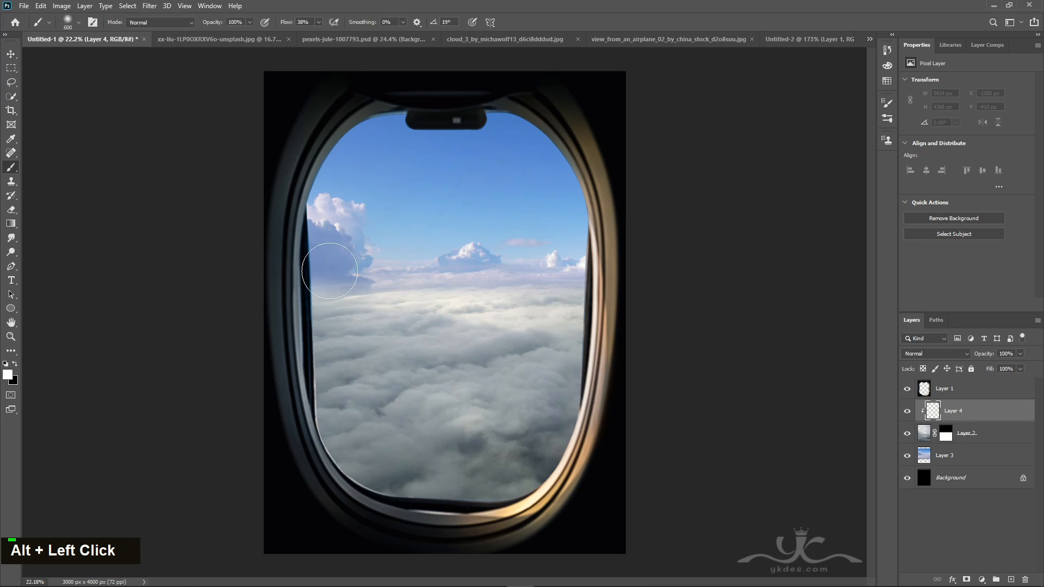
{"action": "left_click_drag", "start_coordinate": [304, 275], "coordinate": [708, 275]}
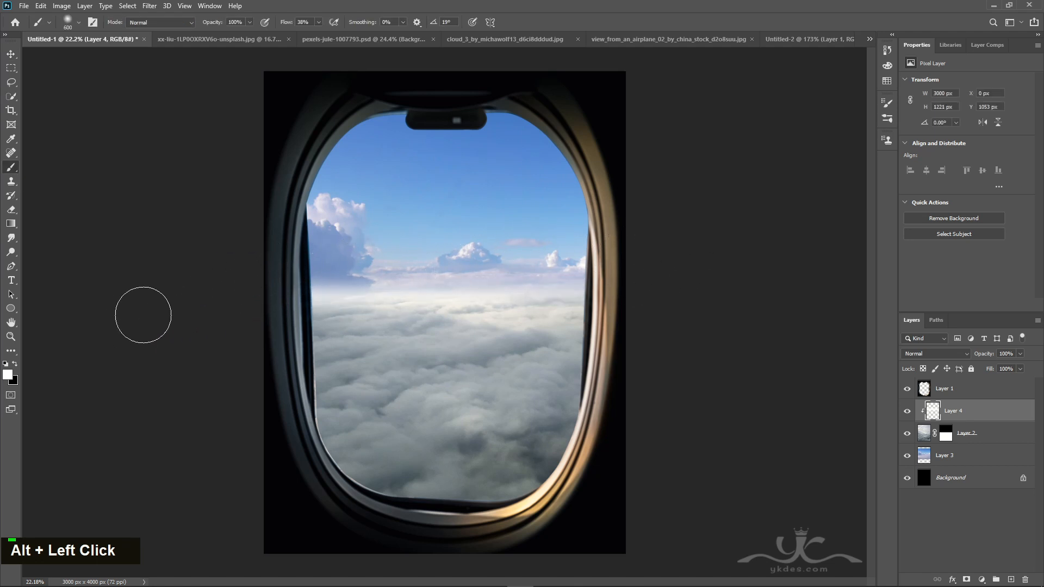
{"action": "left_click", "coordinate": [313, 276]}
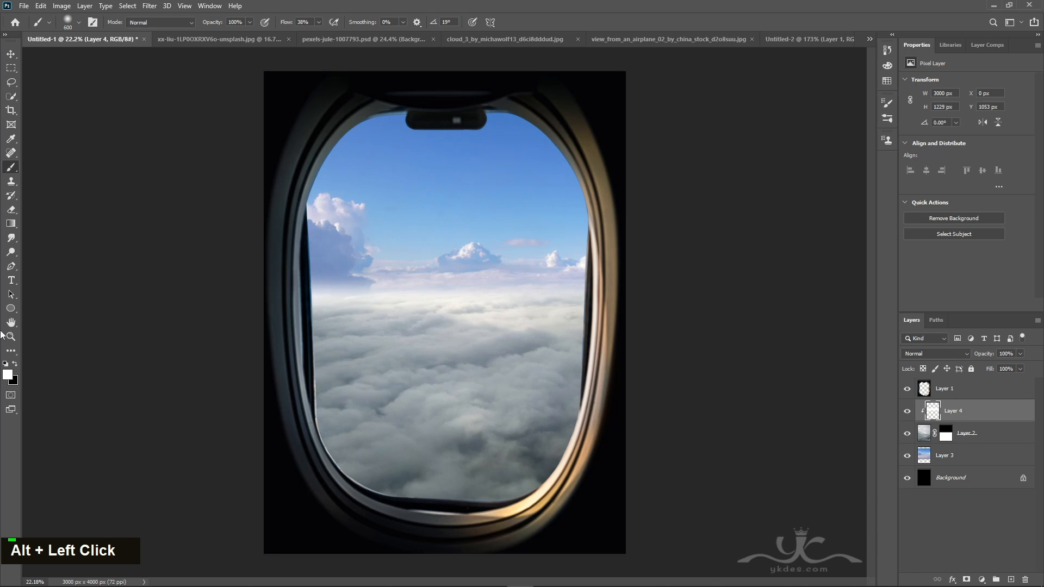
{"action": "left_click", "coordinate": [10, 55]}
Lower the opacity of the white haze layer to about 71%
{"action": "double_click", "coordinate": [1018, 354]}
{"action": "left_click_drag", "start_coordinate": [1015, 368], "coordinate": [1005, 369]}
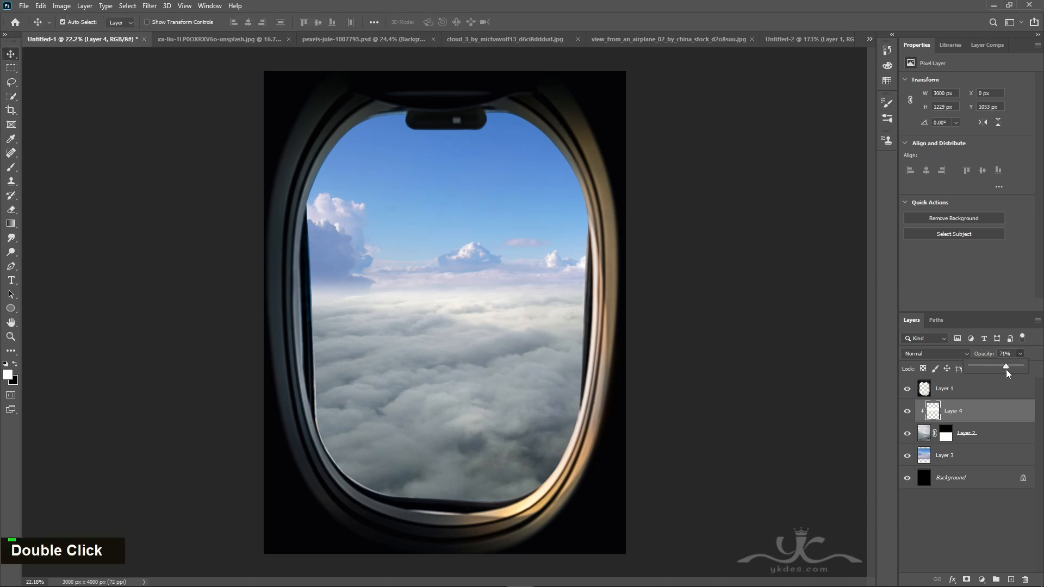
{"action": "left_click", "coordinate": [11, 55]}
Bring the hand cutout from the pexels-jule file in above the window frame and place it over the window's lower-left area
{"action": "left_click", "coordinate": [969, 391]}
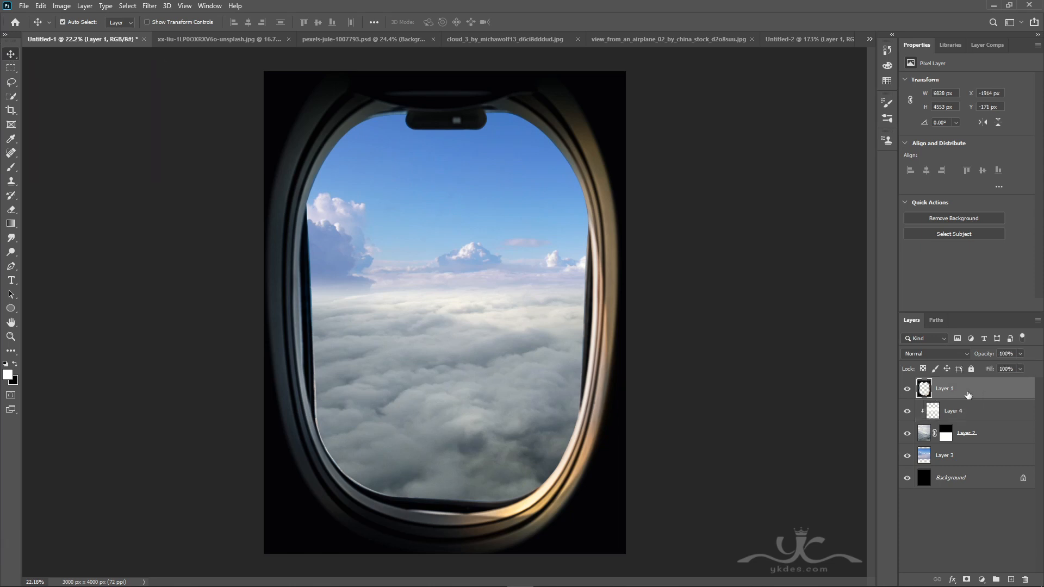
{"action": "left_click", "coordinate": [332, 40]}
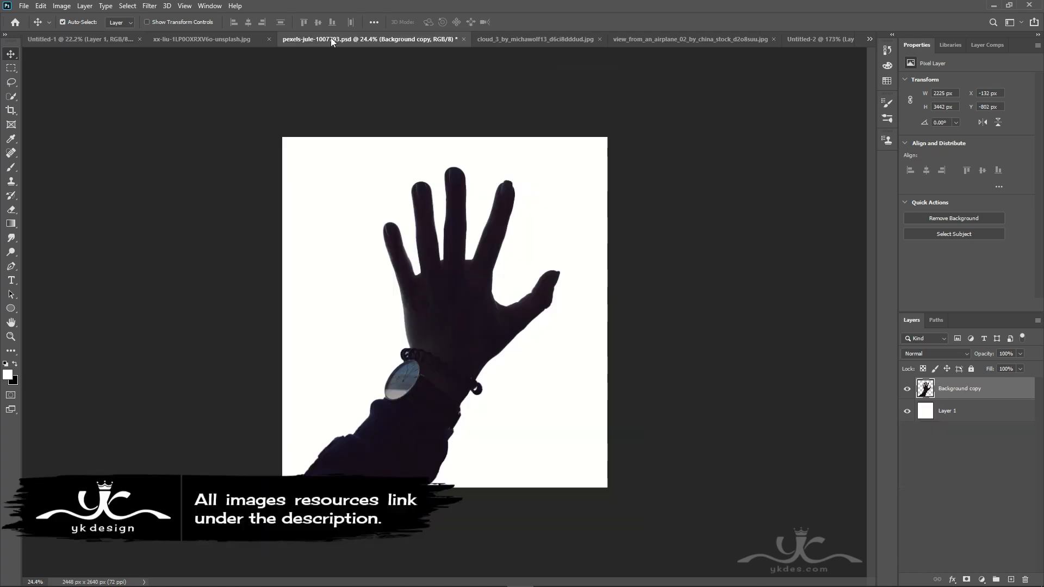
{"action": "left_click_drag", "start_coordinate": [458, 340], "coordinate": [471, 396]}
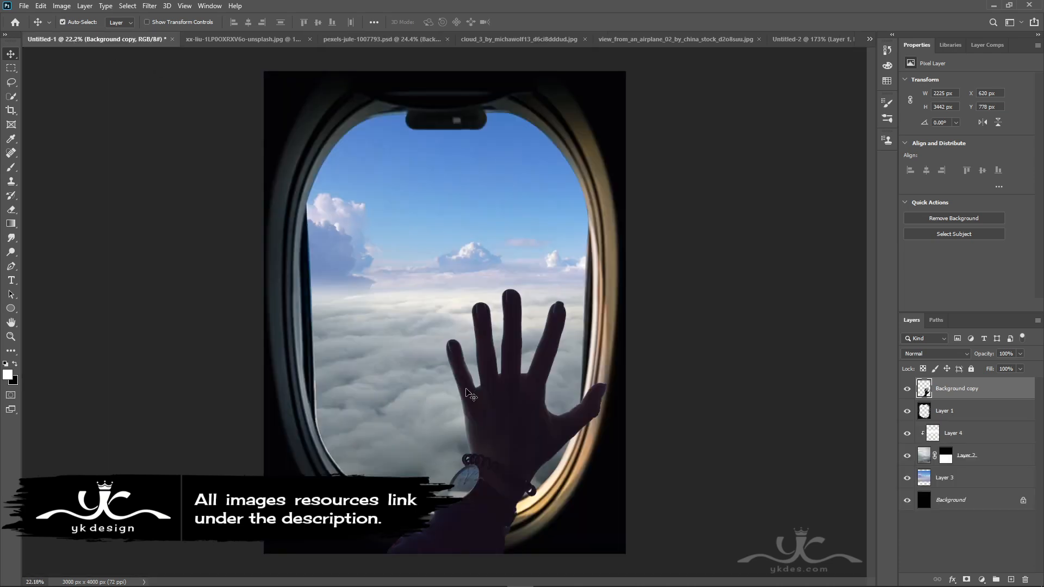
{"action": "key", "text": "ctrl+t"}
{"action": "left_click_drag", "start_coordinate": [540, 421], "coordinate": [419, 431]}
{"action": "key", "text": "Return"}
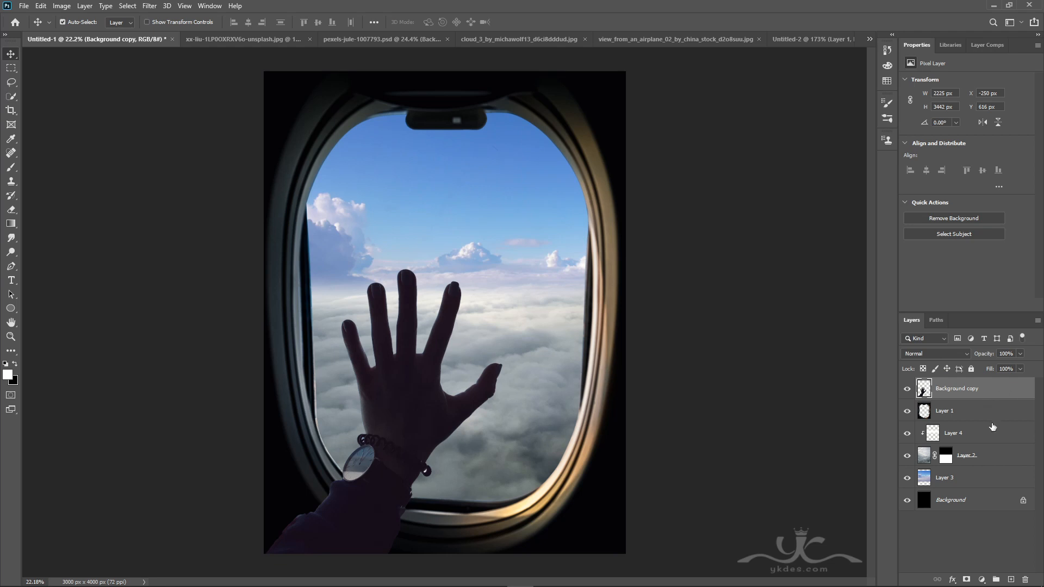
Create a layer clipped to the hand, set its blend mode to Overlay and fill it with 50% Gray
{"action": "left_click", "coordinate": [1012, 579]}
{"action": "left_click", "coordinate": [1004, 399], "text": "alt"}
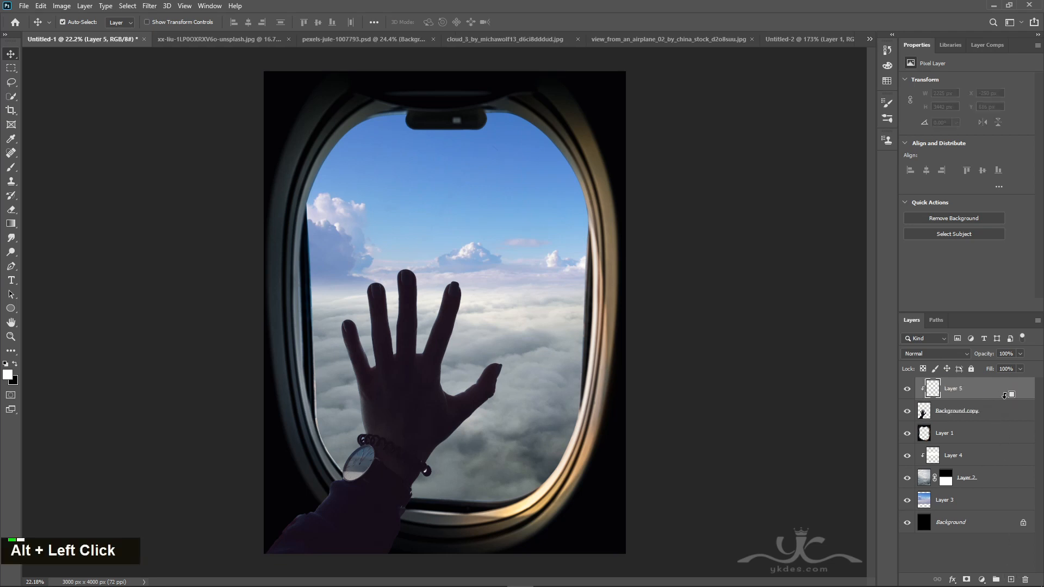
{"action": "left_click", "coordinate": [944, 354]}
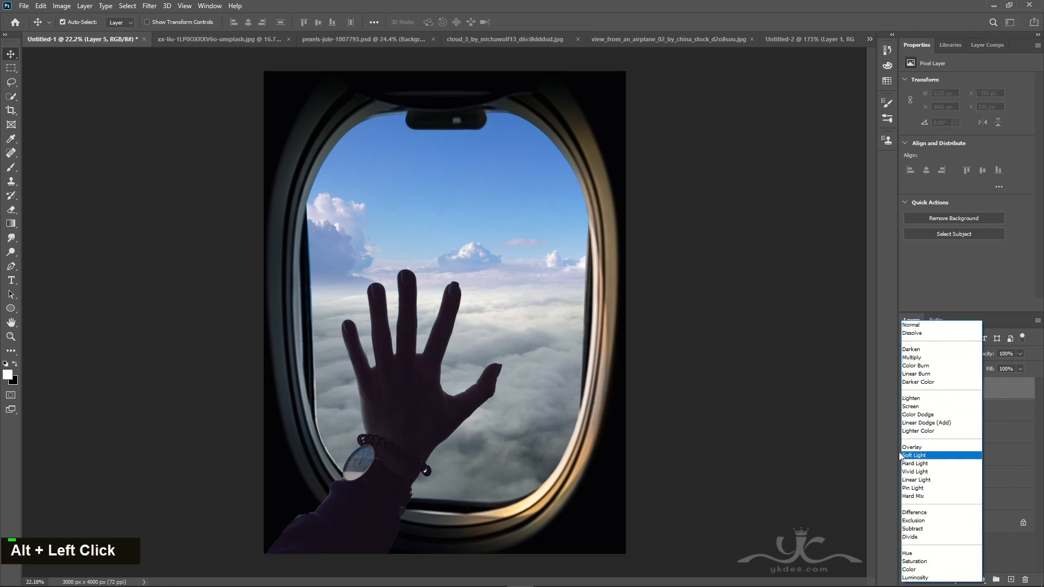
{"action": "left_click", "coordinate": [917, 448]}
{"action": "left_click", "coordinate": [41, 6]}
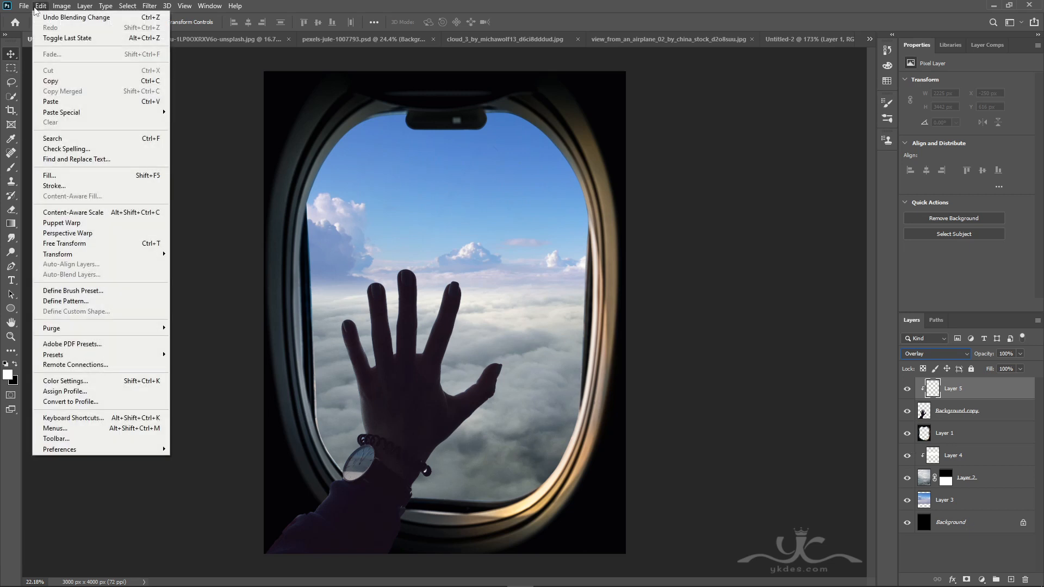
{"action": "left_click", "coordinate": [49, 175]}
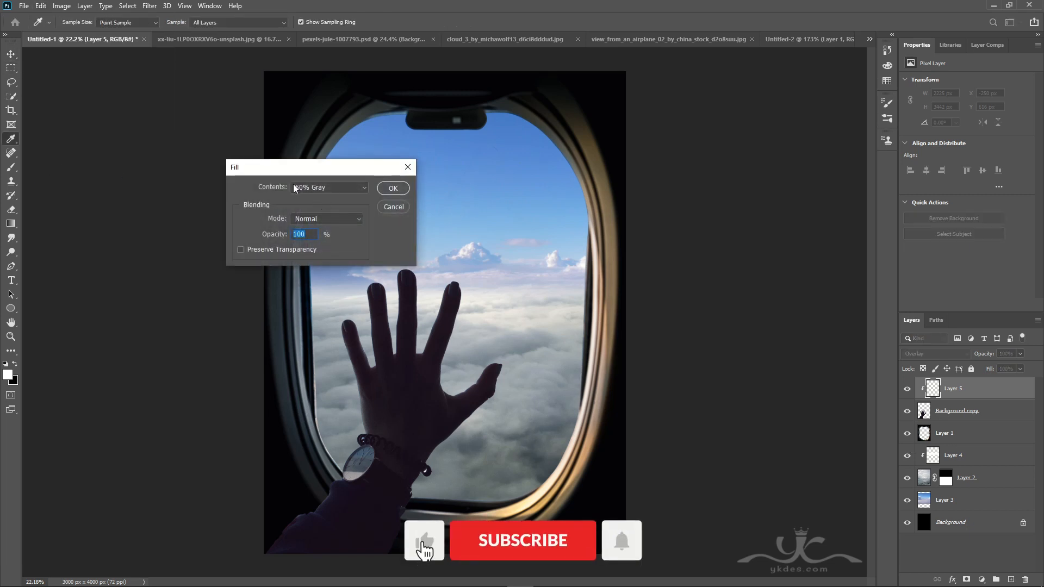
{"action": "left_click", "coordinate": [392, 188]}
Darken the sleeve and lower forearm on the gray Overlay layer with the Burn tool
{"action": "key", "text": "o"}
{"action": "right_click", "coordinate": [11, 251]}
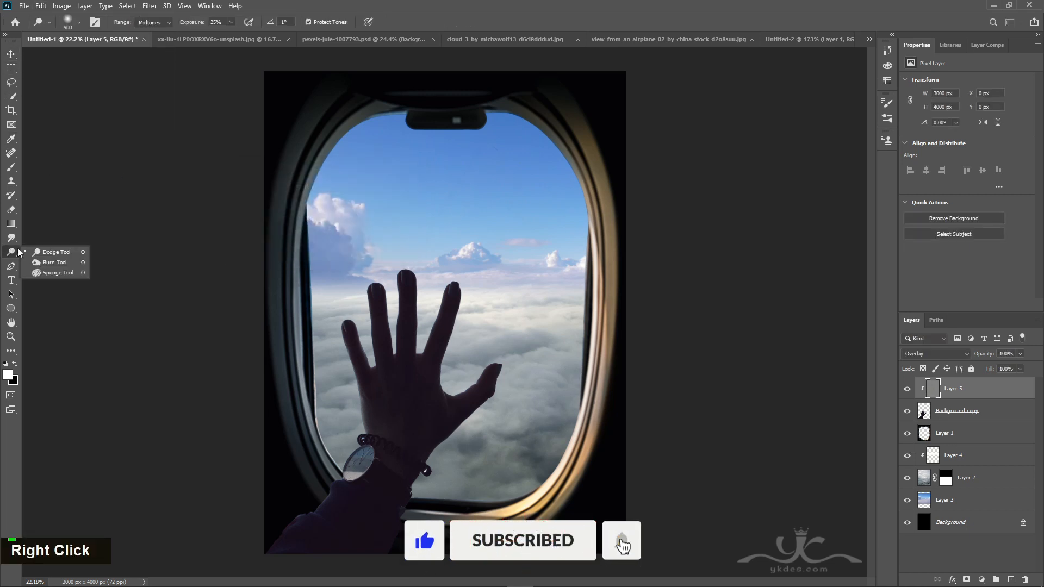
{"action": "left_click", "coordinate": [55, 263]}
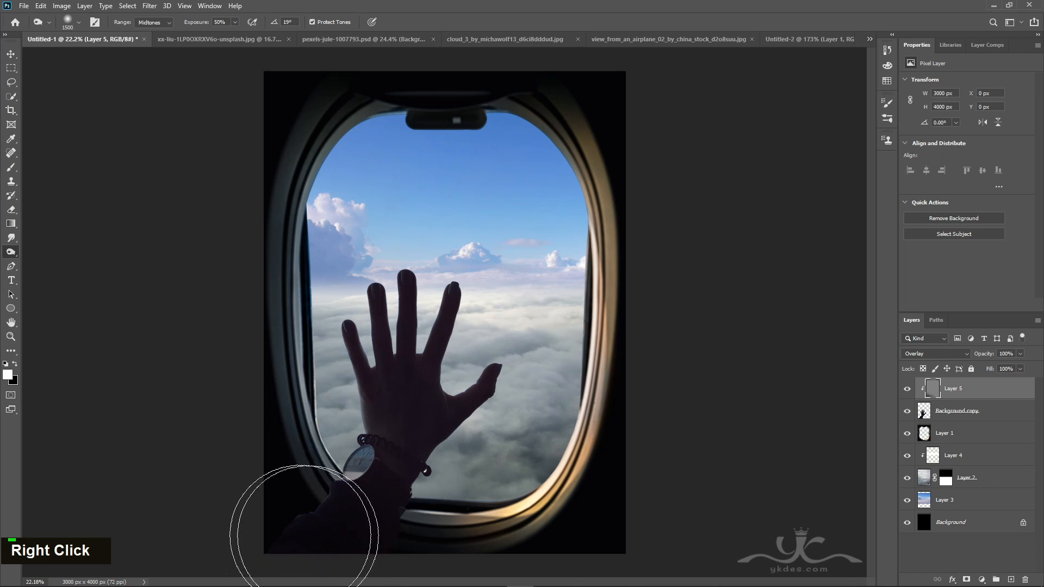
Brighten the fingers and thumb on the gray Overlay layer with the Dodge tool
{"action": "right_click", "coordinate": [10, 254]}
{"action": "double_click", "coordinate": [54, 252]}
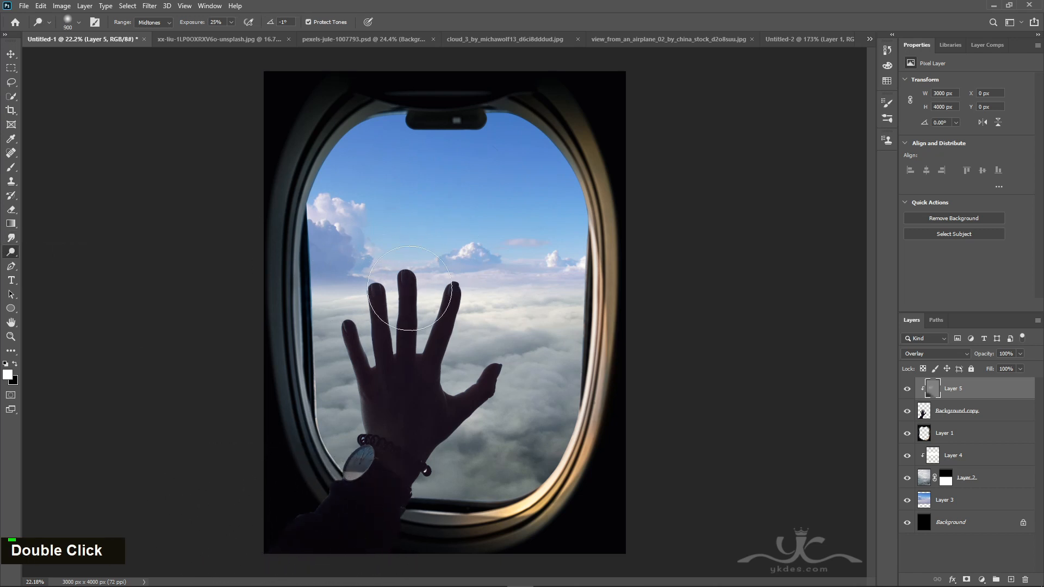
{"action": "mouse_move", "coordinate": [504, 359]}
{"action": "left_mouse_down"}
{"action": "mouse_move", "coordinate": [495, 367]}
{"action": "mouse_move", "coordinate": [351, 324]}
{"action": "left_mouse_up"}
{"action": "mouse_move", "coordinate": [441, 283]}
{"action": "left_mouse_down"}
{"action": "mouse_move", "coordinate": [441, 326]}
{"action": "mouse_move", "coordinate": [491, 369]}
{"action": "left_mouse_up"}
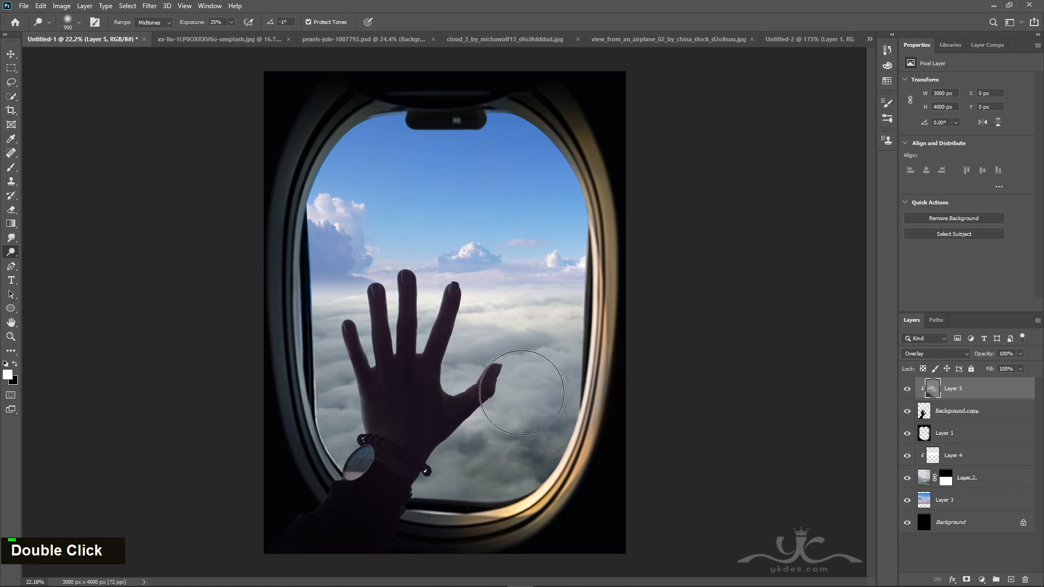
{"action": "left_click", "coordinate": [11, 55]}
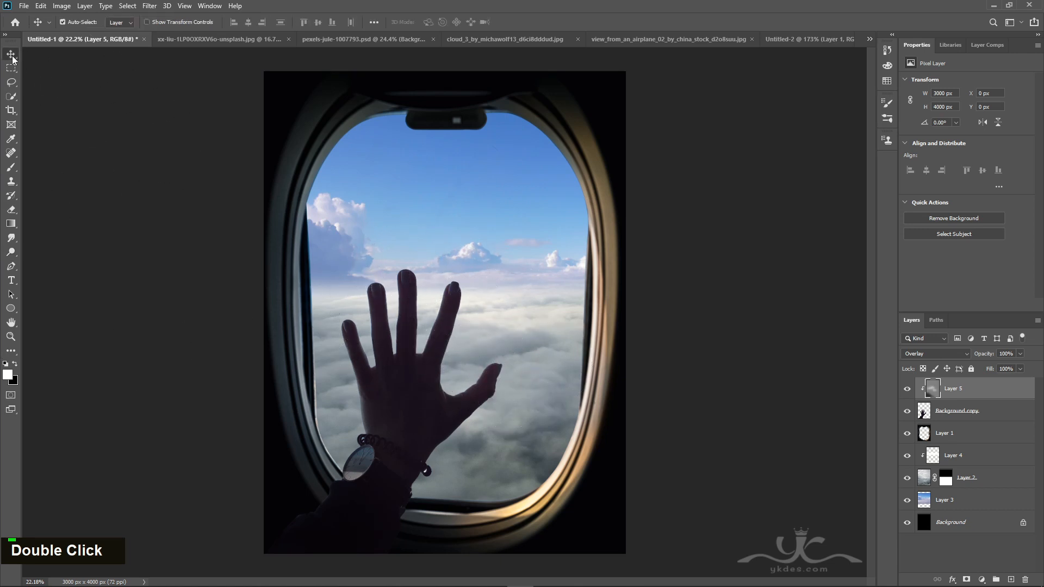
Bring the whale from Realistic_Whale_PNG_Clipart.png into the window composition, directly above Layer 4 and beneath the window frame
{"action": "left_click", "coordinate": [985, 460]}
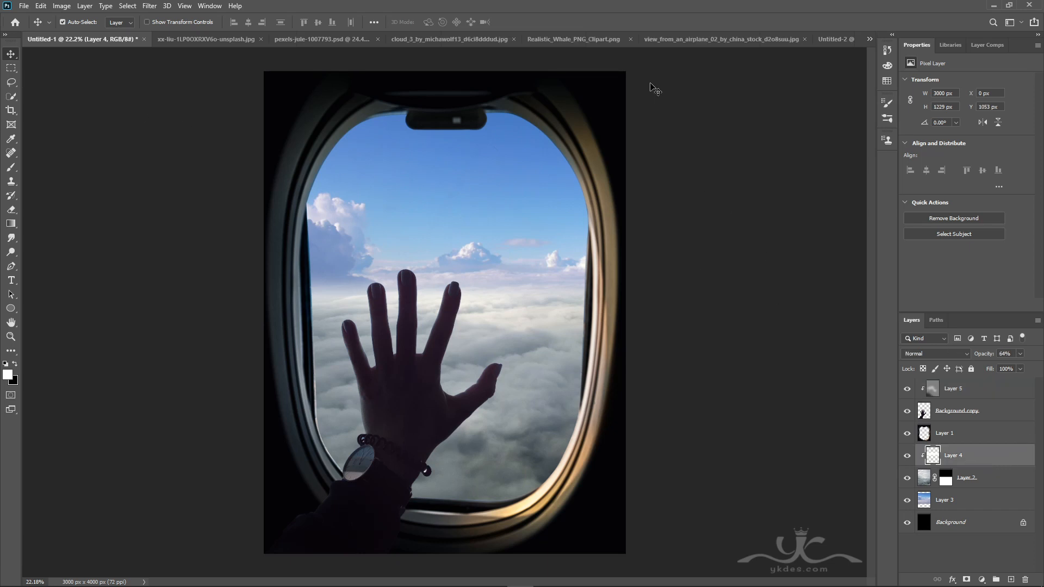
{"action": "left_click", "coordinate": [565, 36]}
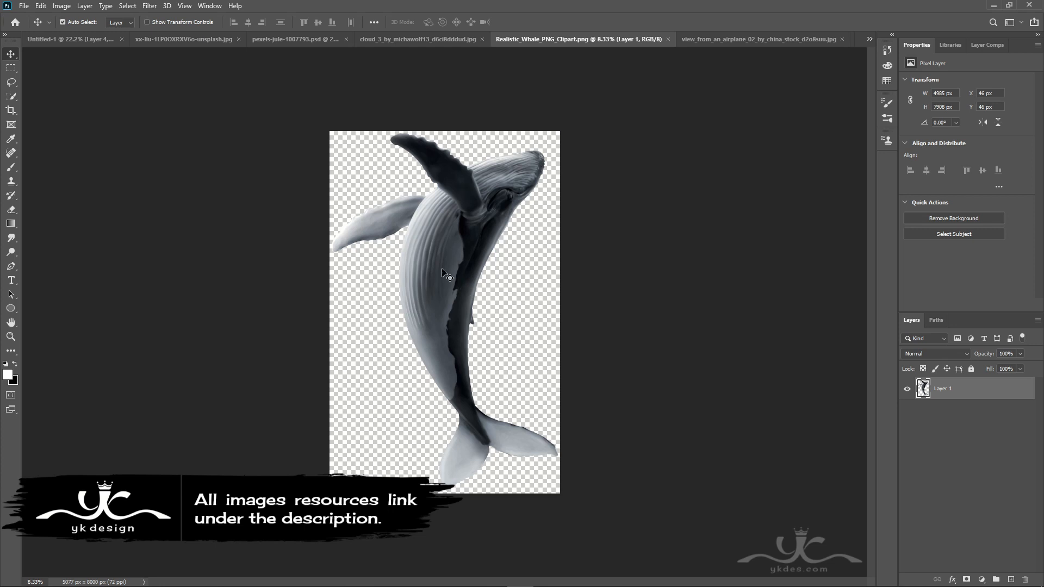
{"action": "left_click_drag", "start_coordinate": [441, 274], "coordinate": [489, 297]}
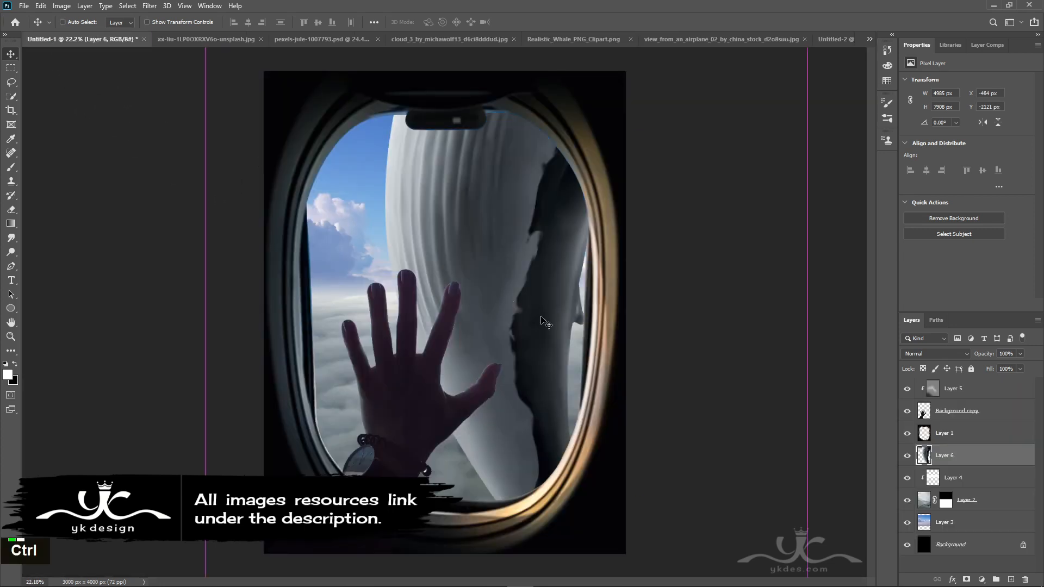
Scale the whale down to about 2159 x 3425 px and position it behind the hand, inside the window opening
{"action": "key", "text": "ctrl+t"}
{"action": "left_click_drag", "start_coordinate": [808, 290], "coordinate": [636, 290]}
{"action": "left_click_drag", "start_coordinate": [528, 213], "coordinate": [476, 275]}
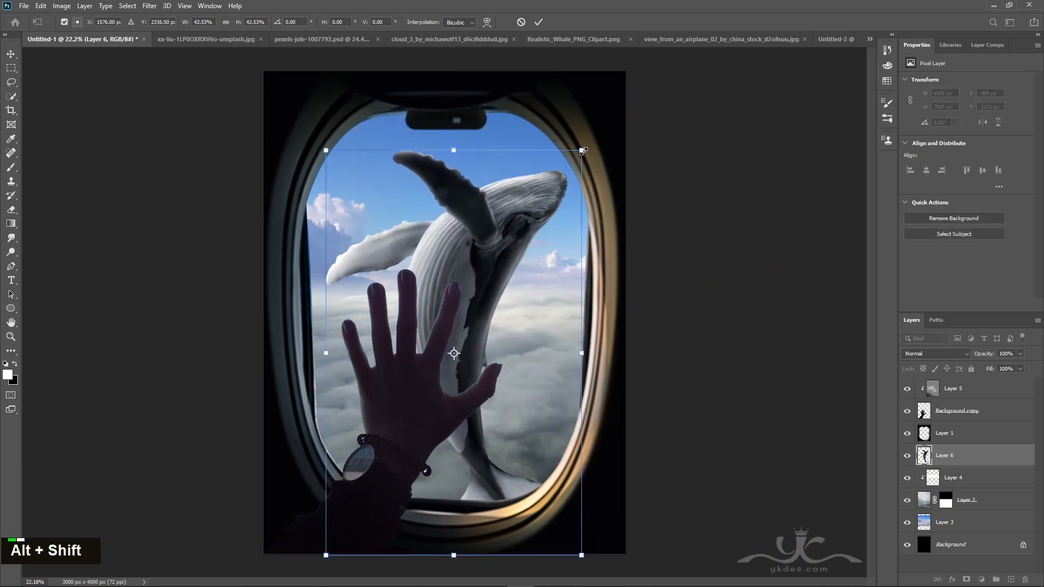
{"action": "left_click_drag", "start_coordinate": [582, 151], "coordinate": [585, 147]}
{"action": "left_click_drag", "start_coordinate": [466, 220], "coordinate": [468, 237]}
Add a layer mask to the whale and set up the 1200 px brush from the cloud_brushes_by_para_vine set at 100% flow
{"action": "left_click", "coordinate": [974, 457]}
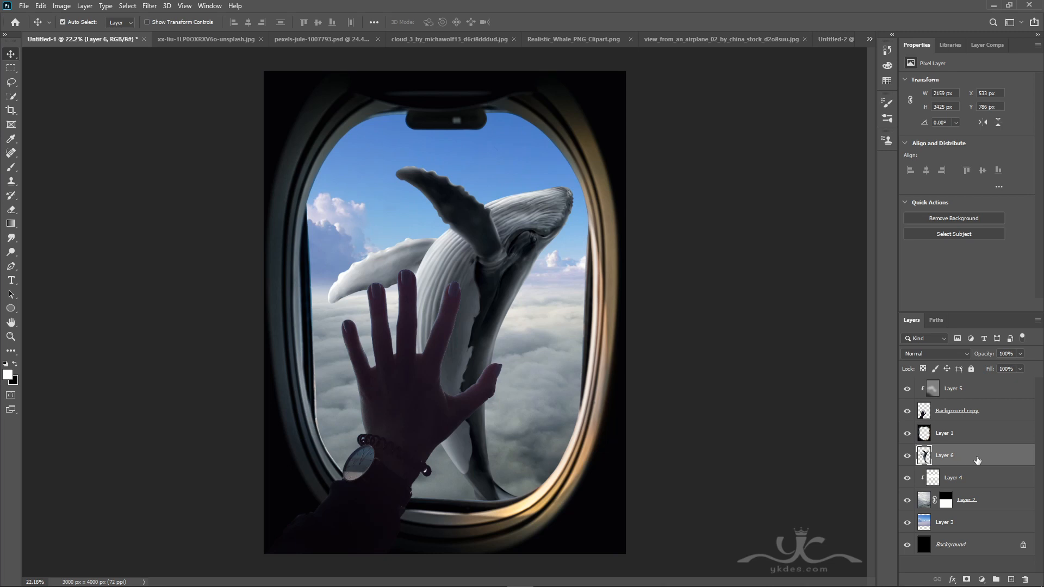
{"action": "left_click", "coordinate": [966, 580]}
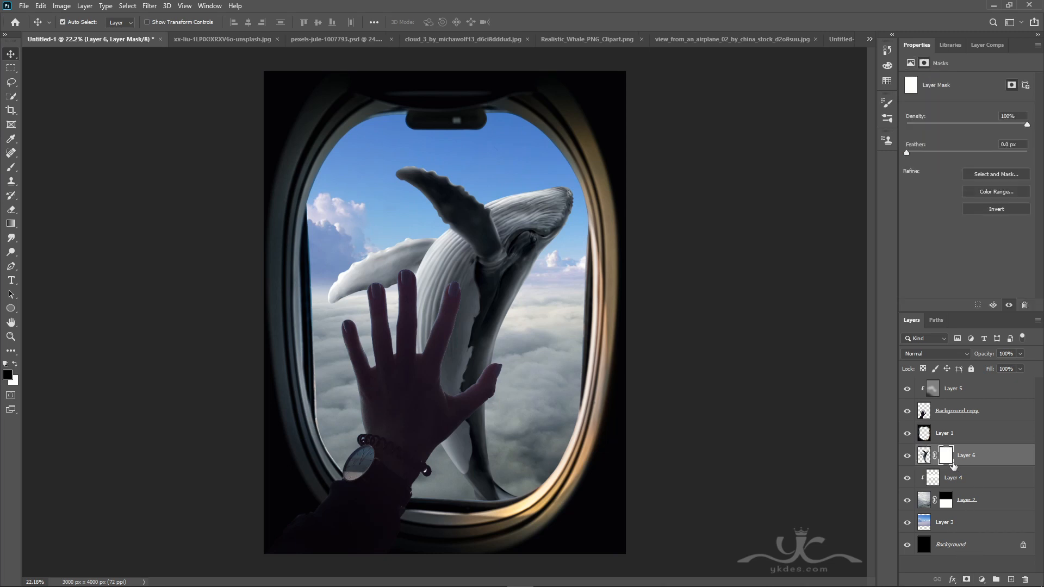
{"action": "left_click", "coordinate": [10, 167]}
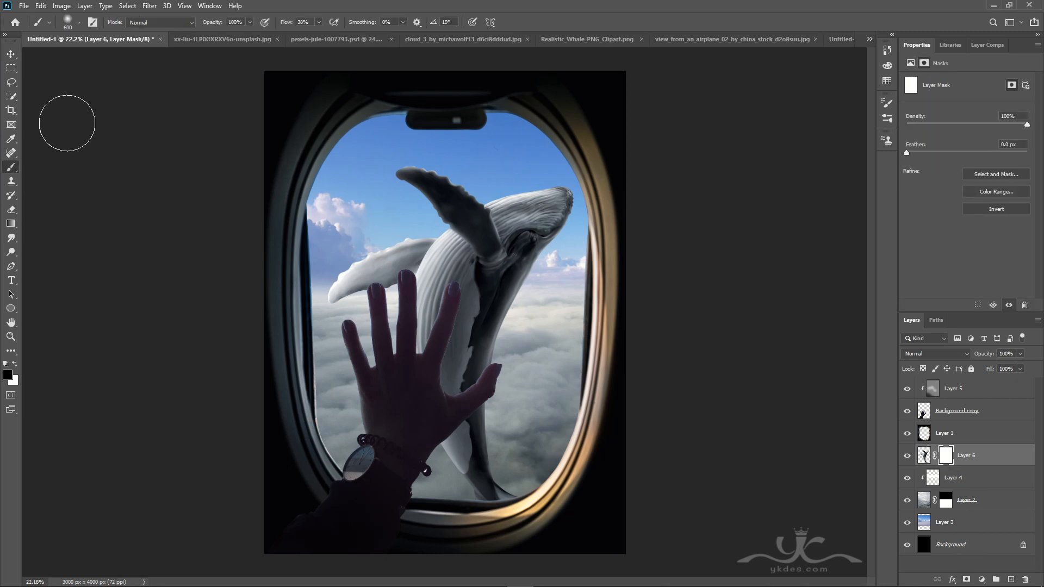
{"action": "left_click", "coordinate": [75, 24]}
{"action": "left_click_drag", "start_coordinate": [412, 136], "coordinate": [406, 227]}
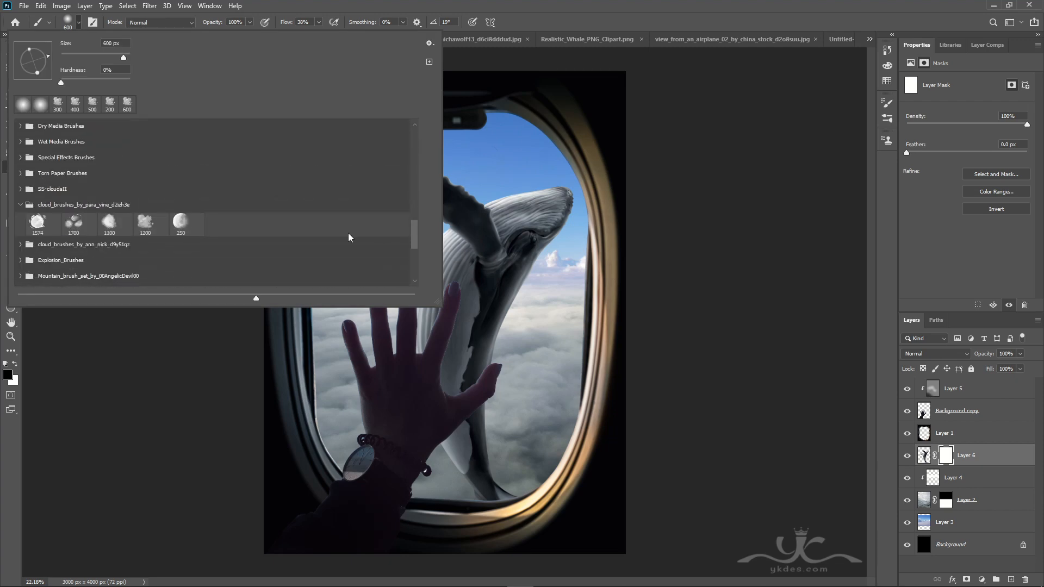
{"action": "left_click", "coordinate": [151, 227]}
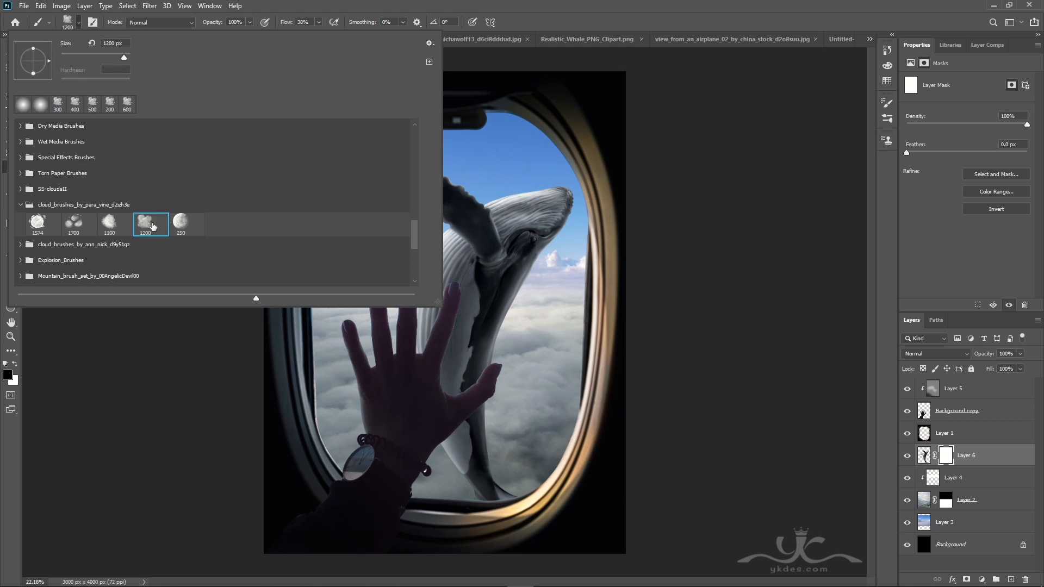
{"action": "left_click", "coordinate": [495, 18]}
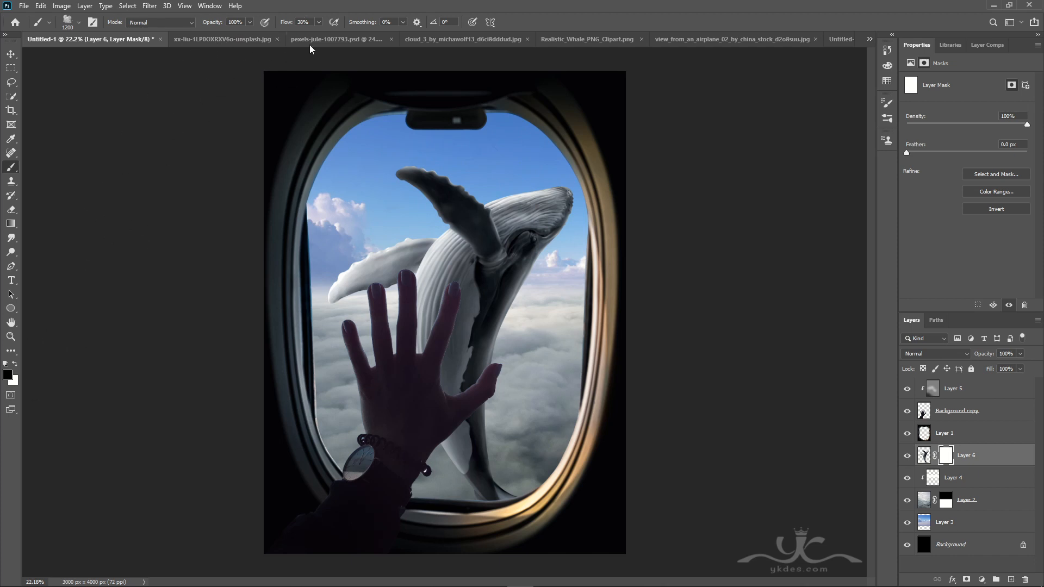
{"action": "left_click", "coordinate": [318, 21]}
{"action": "left_click_drag", "start_coordinate": [346, 38], "coordinate": [354, 37]}
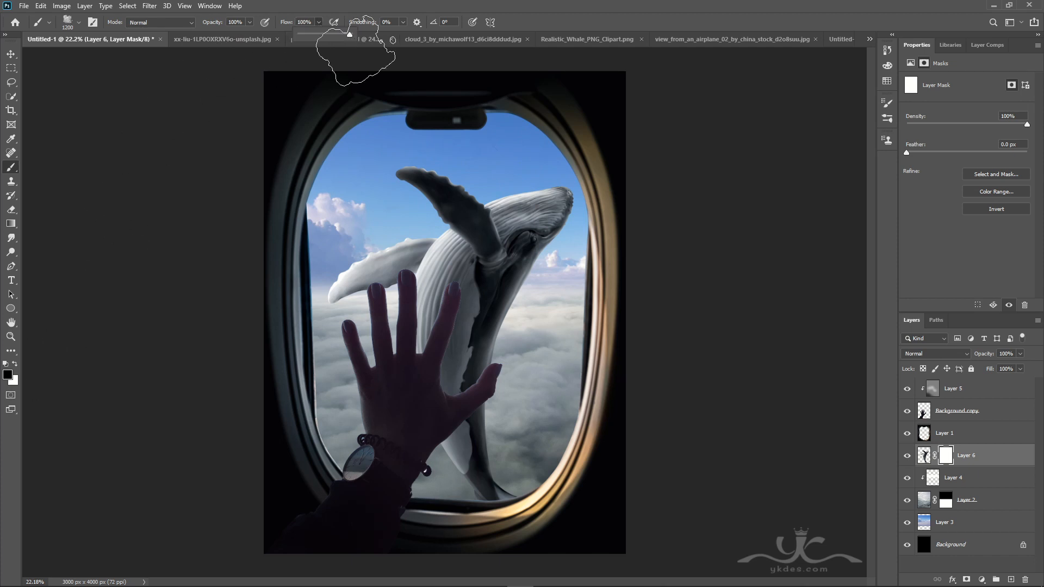
Paint black on the whale's mask to hide its tail and lower body in the clouds, refining the edge with a 400 px cloud brush
{"action": "mouse_move", "coordinate": [547, 463]}
{"action": "left_mouse_down"}
{"action": "mouse_move", "coordinate": [481, 466]}
{"action": "mouse_move", "coordinate": [471, 414]}
{"action": "mouse_move", "coordinate": [482, 421]}
{"action": "left_mouse_up"}
{"action": "key", "text": "bracketleft"}
{"action": "key", "text": "bracketleft"}
{"action": "key", "text": "bracketleft"}
{"action": "key", "text": "bracketleft"}
{"action": "key", "text": "bracketleft"}
{"action": "key", "text": "bracketleft"}
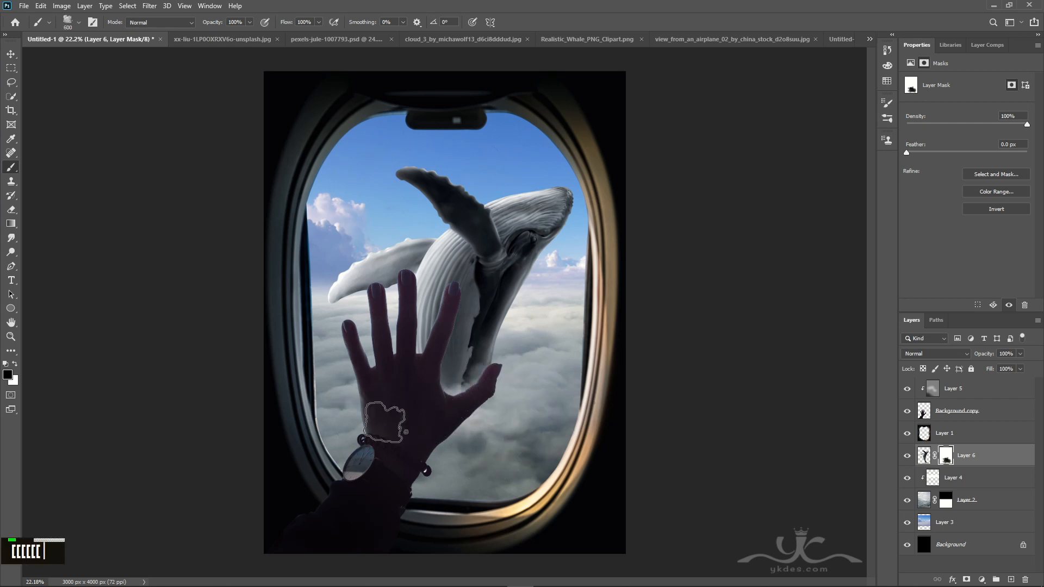
{"action": "key", "text": "bracketleft"}
{"action": "key", "text": "bracketleft"}
{"action": "mouse_move", "coordinate": [469, 380]}
{"action": "left_mouse_down"}
{"action": "mouse_move", "coordinate": [489, 375]}
{"action": "mouse_move", "coordinate": [476, 393]}
{"action": "mouse_move", "coordinate": [443, 378]}
{"action": "mouse_move", "coordinate": [494, 376]}
{"action": "left_mouse_up"}
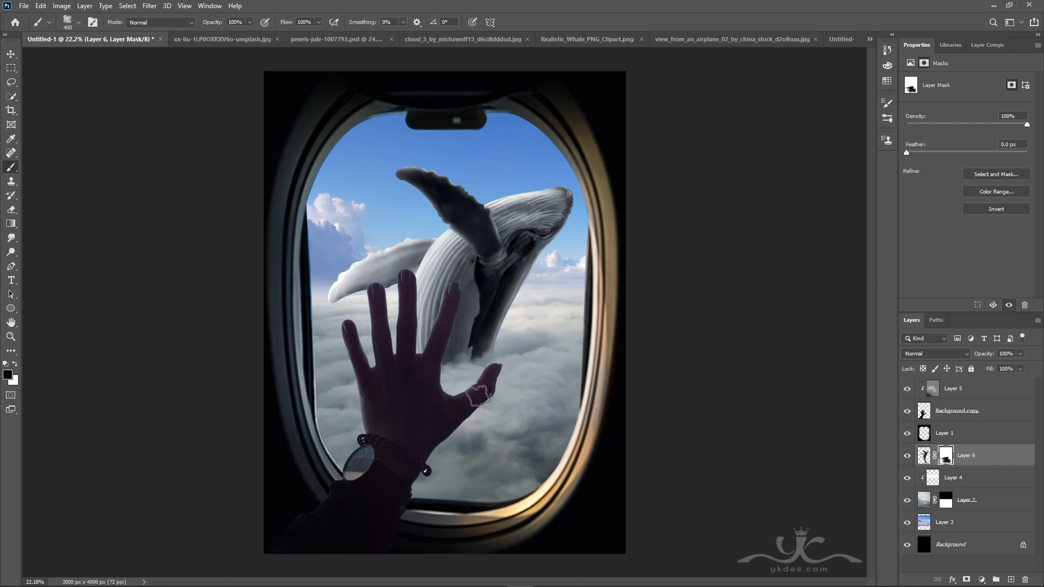
{"action": "key", "text": "v"}
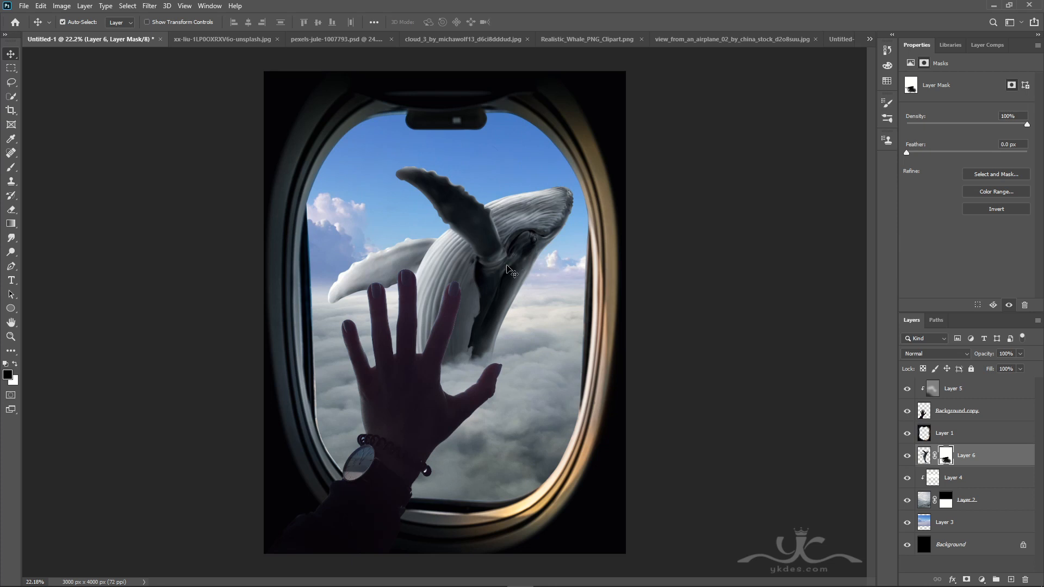
Bring the moon image in above the whale, enlarge it to about 1245 x 1392 px and place it in the window's upper-right sky
{"action": "left_click", "coordinate": [830, 38]}
{"action": "left_click_drag", "start_coordinate": [455, 318], "coordinate": [522, 178]}
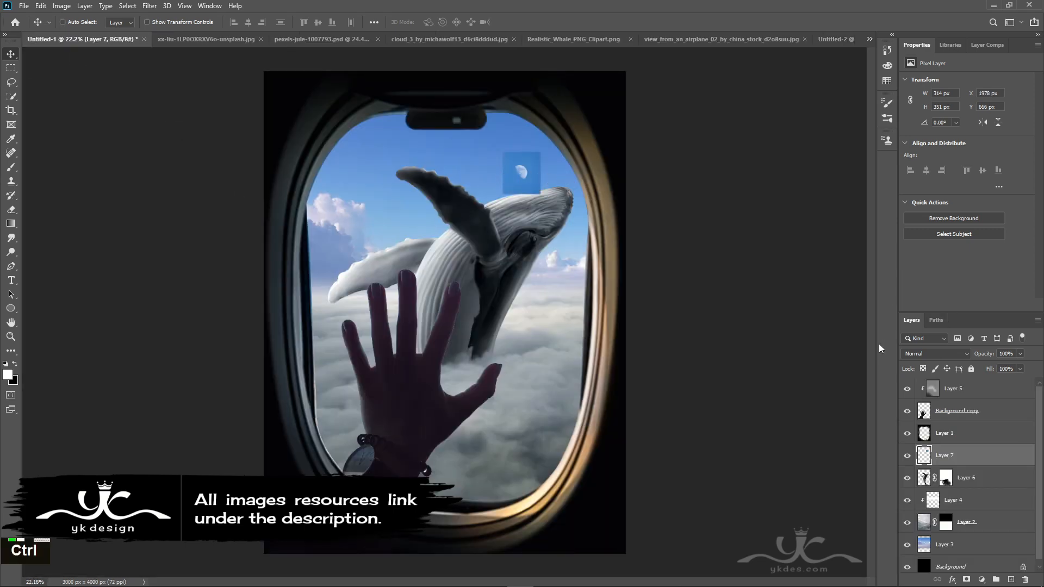
{"action": "key", "text": "ctrl+t"}
{"action": "left_click_drag", "start_coordinate": [540, 153], "coordinate": [581, 109]}
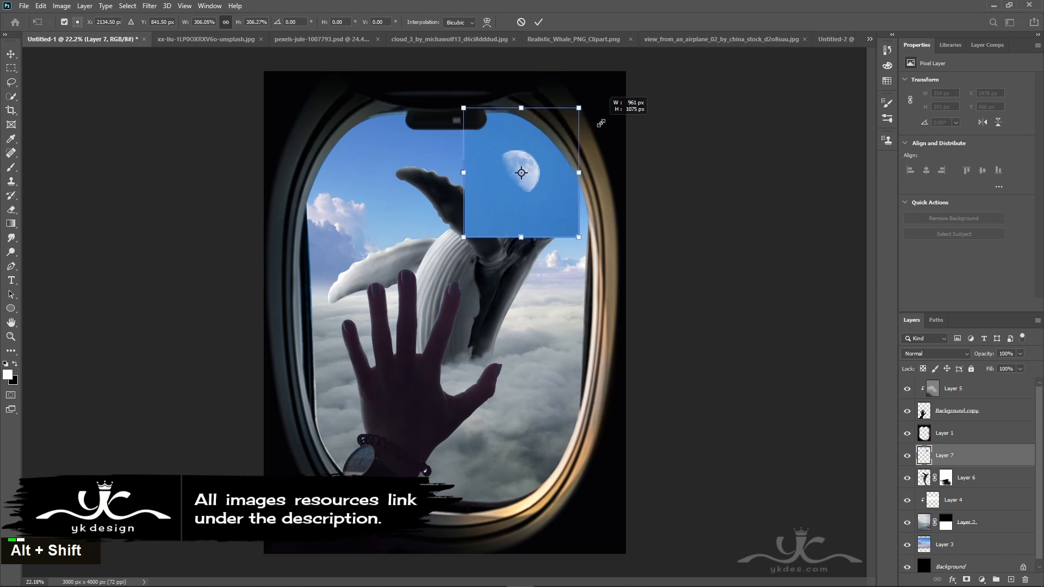
{"action": "left_click_drag", "start_coordinate": [547, 167], "coordinate": [532, 148]}
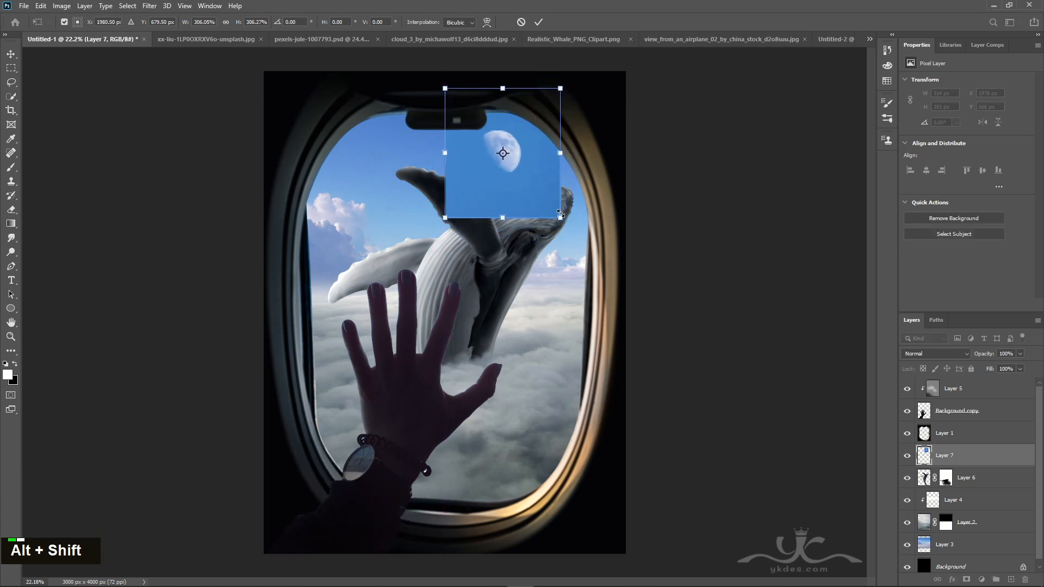
{"action": "left_click_drag", "start_coordinate": [565, 218], "coordinate": [578, 238]}
{"action": "key", "text": "Return"}
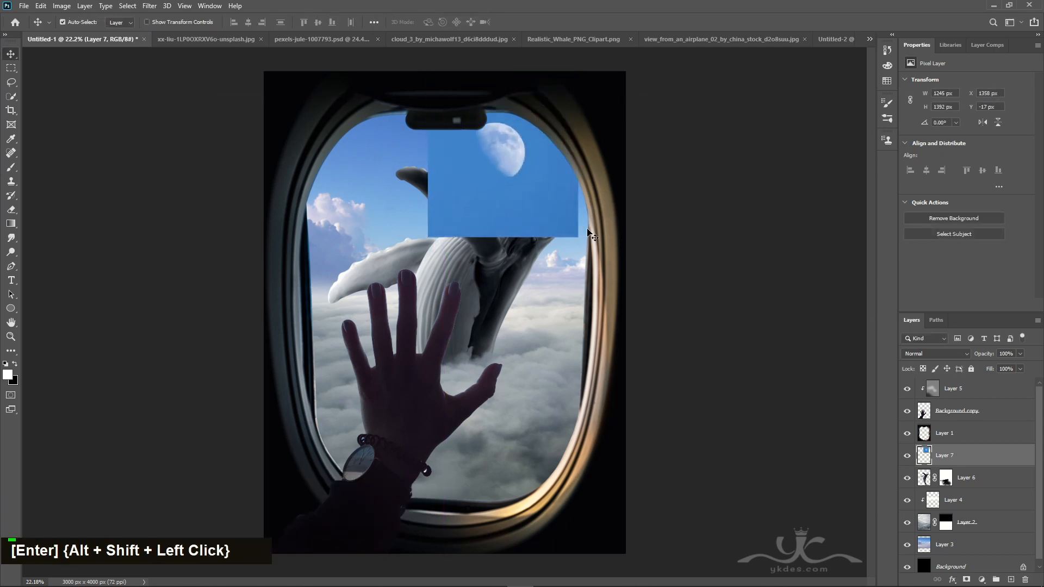
Set the moon layer's blend mode to Lighten, then resize it to about 1204 x 1346 px and nudge it slightly
{"action": "left_click", "coordinate": [946, 354]}
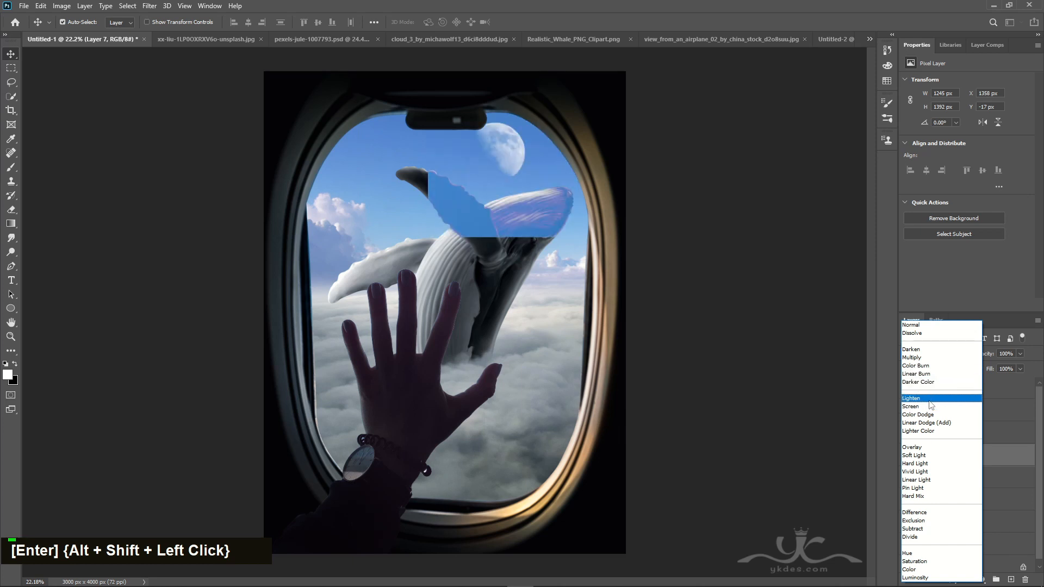
{"action": "left_click", "coordinate": [918, 398]}
{"action": "key", "text": "ctrl"}
{"action": "key", "text": "ctrl+t"}
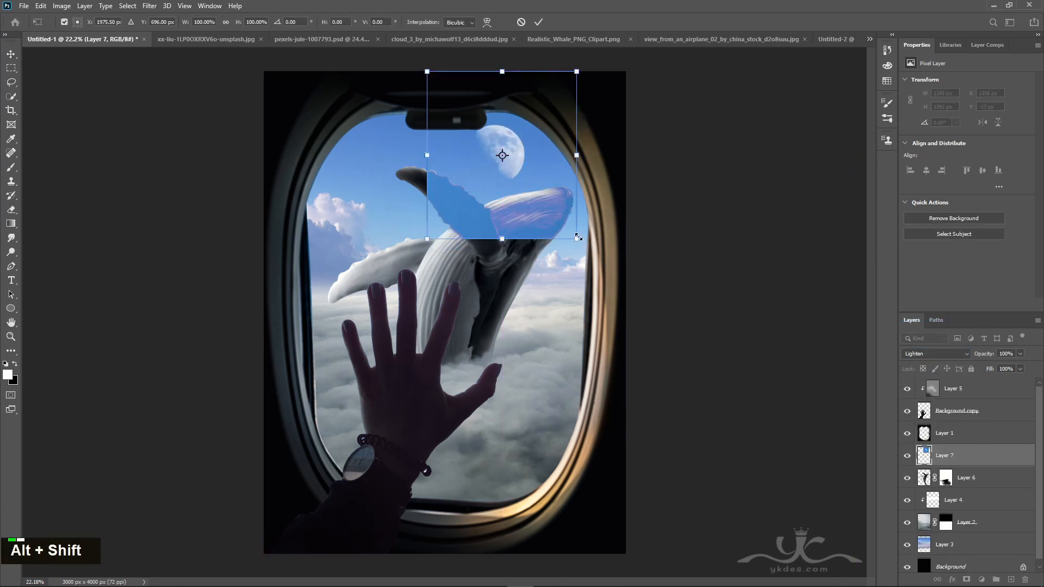
{"action": "left_click_drag", "start_coordinate": [578, 240], "coordinate": [576, 236]}
{"action": "left_click_drag", "start_coordinate": [526, 193], "coordinate": [525, 197]}
{"action": "key", "text": "Return"}
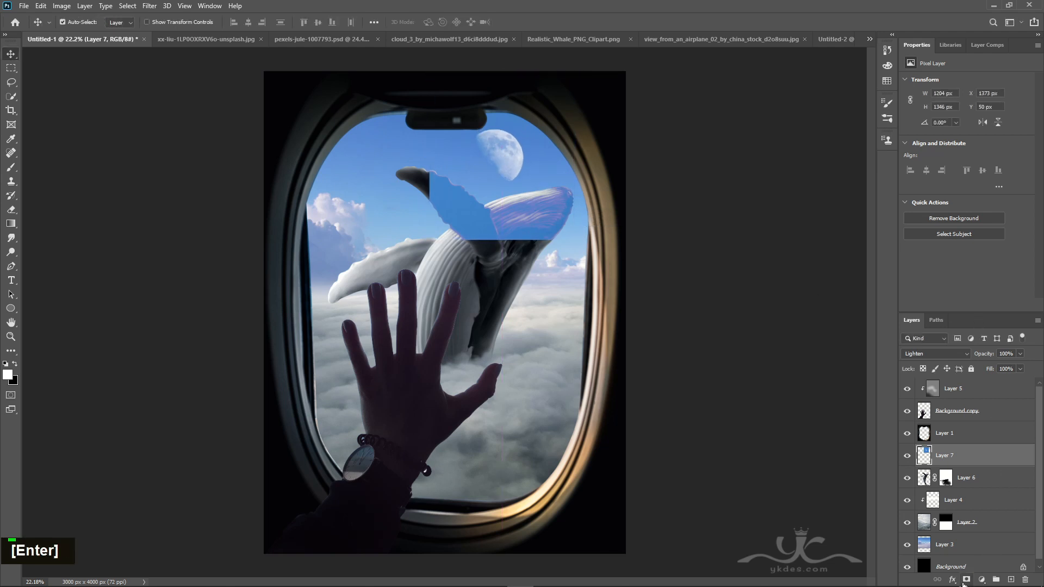
Clip a Hue/Saturation adjustment to the moon layer with saturation -7 and lightness -2
{"action": "left_click", "coordinate": [981, 580]}
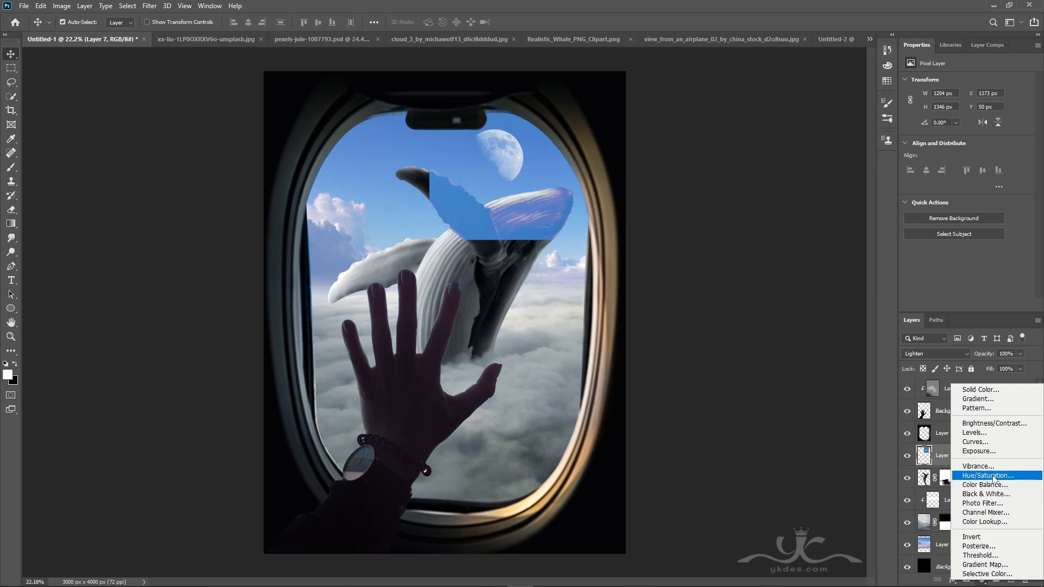
{"action": "left_click", "coordinate": [995, 476]}
{"action": "left_click", "coordinate": [962, 305]}
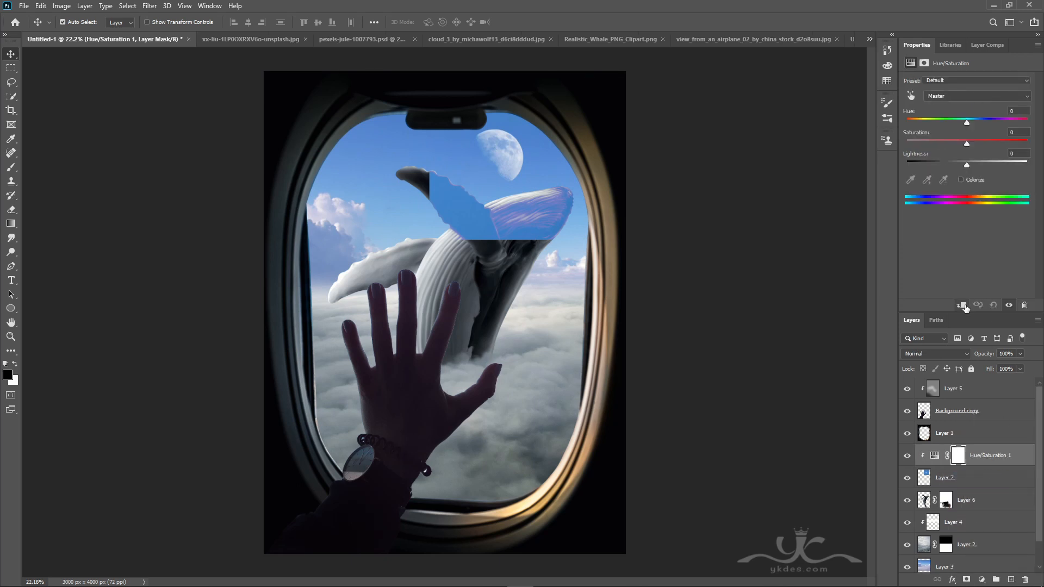
{"action": "mouse_move", "coordinate": [966, 165]}
{"action": "left_mouse_down"}
{"action": "mouse_move", "coordinate": [955, 165]}
{"action": "mouse_move", "coordinate": [966, 167]}
{"action": "left_mouse_up"}
Clip an Exposure adjustment to the moon layer and set its gamma correction to about 0.81
{"action": "left_click", "coordinate": [982, 580]}
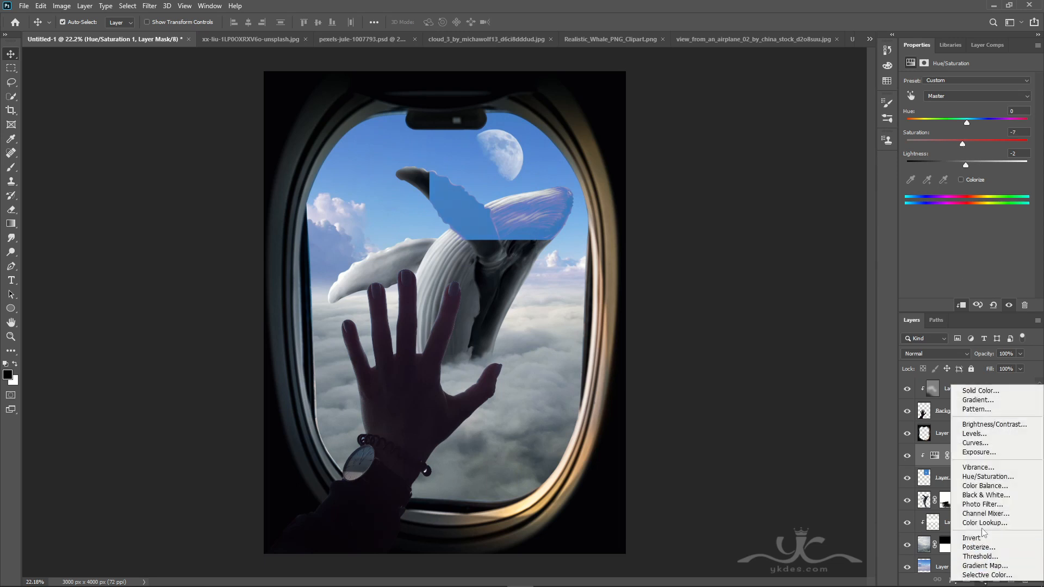
{"action": "left_click", "coordinate": [992, 454]}
{"action": "left_click", "coordinate": [962, 305]}
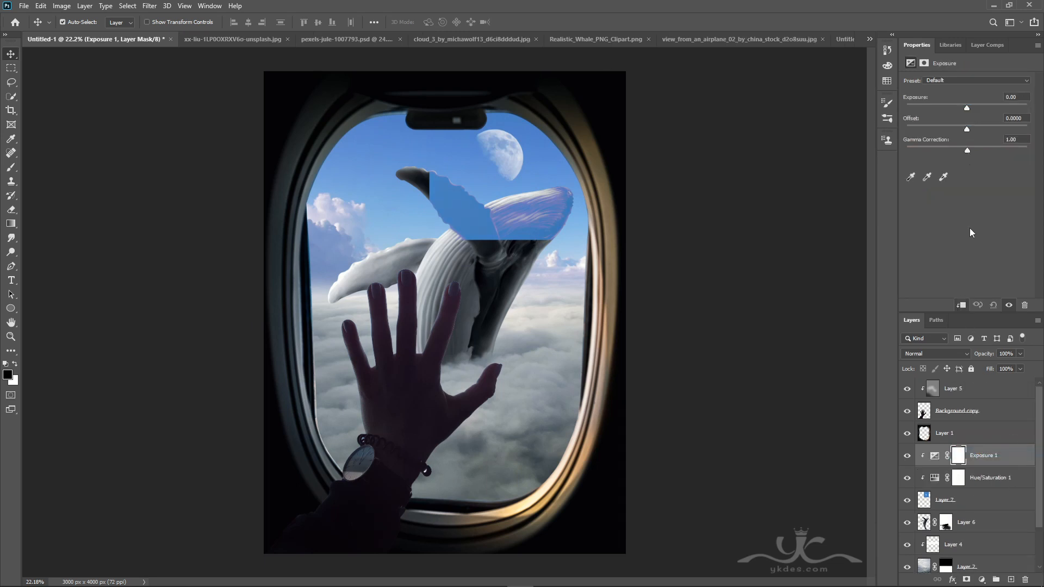
{"action": "left_click_drag", "start_coordinate": [968, 152], "coordinate": [974, 151]}
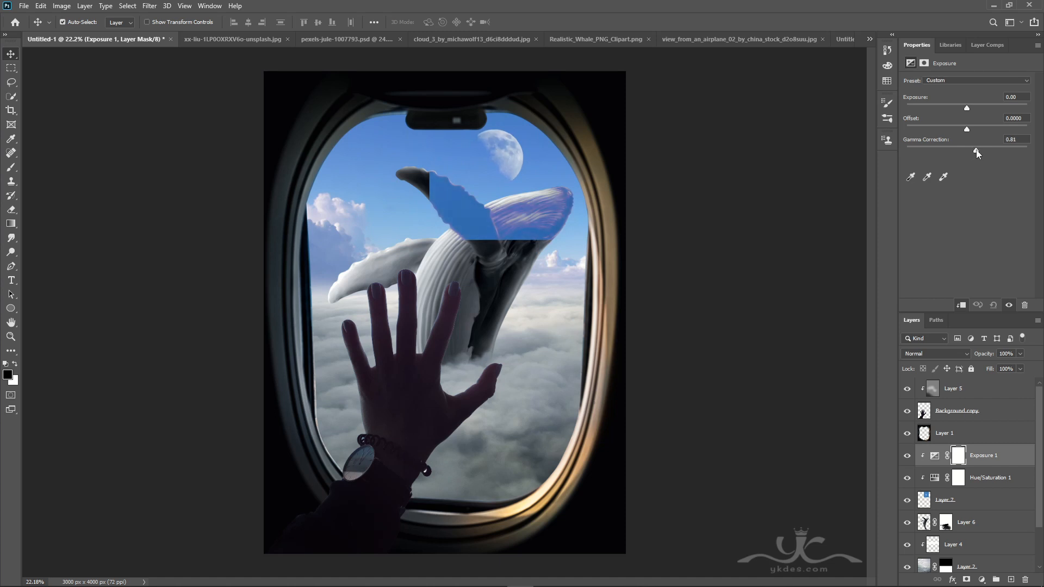
{"action": "left_click_drag", "start_coordinate": [963, 106], "coordinate": [969, 111]}
Mask the moon layer and paint black with the cloud brush at 400 and 600 px to remove its blue patch from the whale
{"action": "left_click", "coordinate": [970, 509]}
{"action": "left_click", "coordinate": [966, 580]}
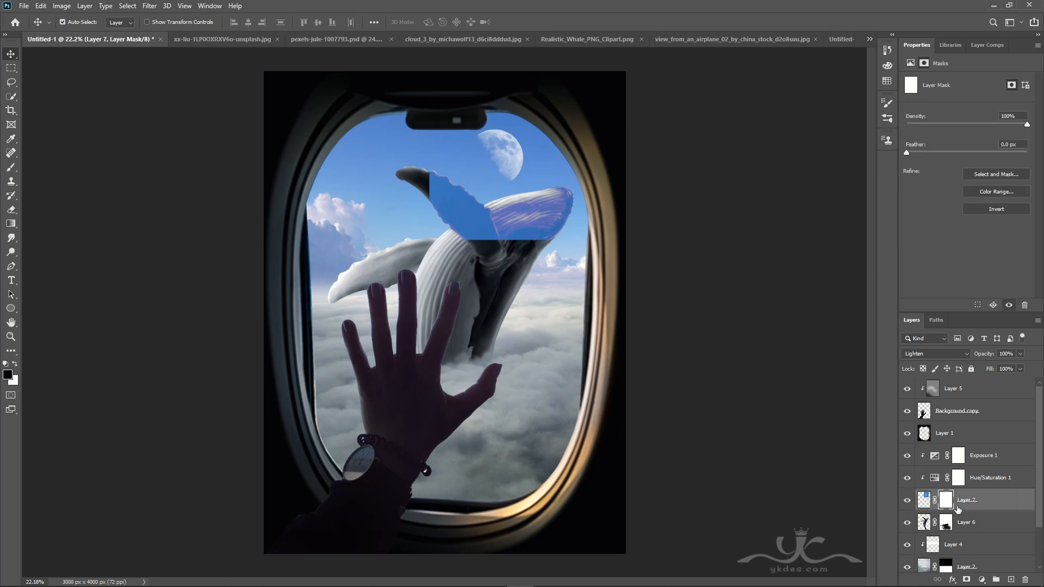
{"action": "left_click", "coordinate": [10, 168]}
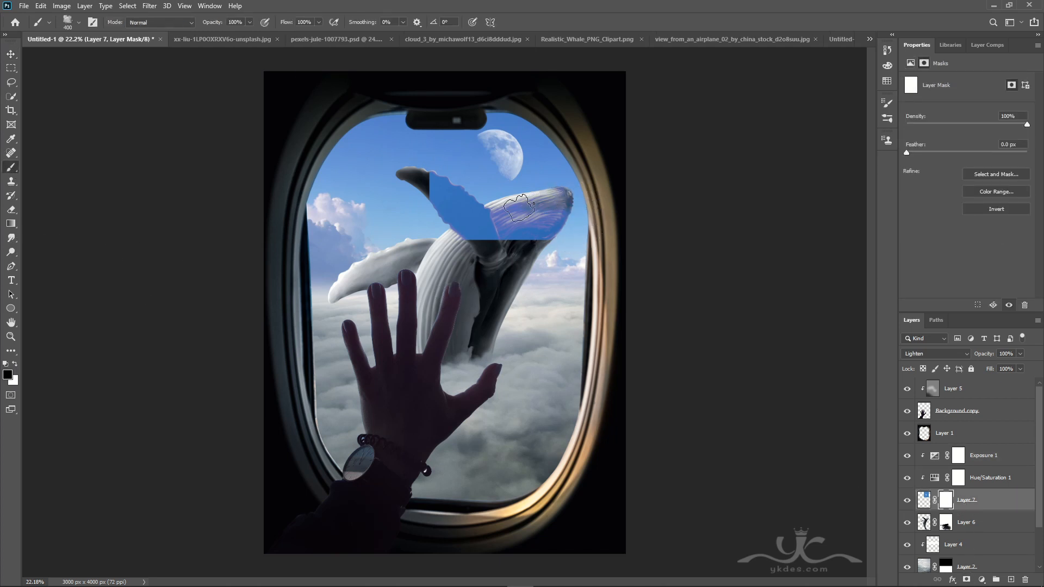
{"action": "mouse_move", "coordinate": [513, 202]}
{"action": "left_mouse_down"}
{"action": "mouse_move", "coordinate": [480, 217]}
{"action": "mouse_move", "coordinate": [438, 203]}
{"action": "mouse_move", "coordinate": [425, 175]}
{"action": "mouse_move", "coordinate": [470, 208]}
{"action": "mouse_move", "coordinate": [409, 177]}
{"action": "mouse_move", "coordinate": [426, 172]}
{"action": "mouse_move", "coordinate": [422, 205]}
{"action": "mouse_move", "coordinate": [430, 185]}
{"action": "mouse_move", "coordinate": [440, 204]}
{"action": "mouse_move", "coordinate": [430, 211]}
{"action": "mouse_move", "coordinate": [486, 234]}
{"action": "mouse_move", "coordinate": [460, 234]}
{"action": "mouse_move", "coordinate": [436, 202]}
{"action": "mouse_move", "coordinate": [451, 206]}
{"action": "mouse_move", "coordinate": [436, 191]}
{"action": "mouse_move", "coordinate": [446, 183]}
{"action": "mouse_move", "coordinate": [461, 210]}
{"action": "mouse_move", "coordinate": [445, 240]}
{"action": "mouse_move", "coordinate": [530, 239]}
{"action": "mouse_move", "coordinate": [468, 235]}
{"action": "left_mouse_up"}
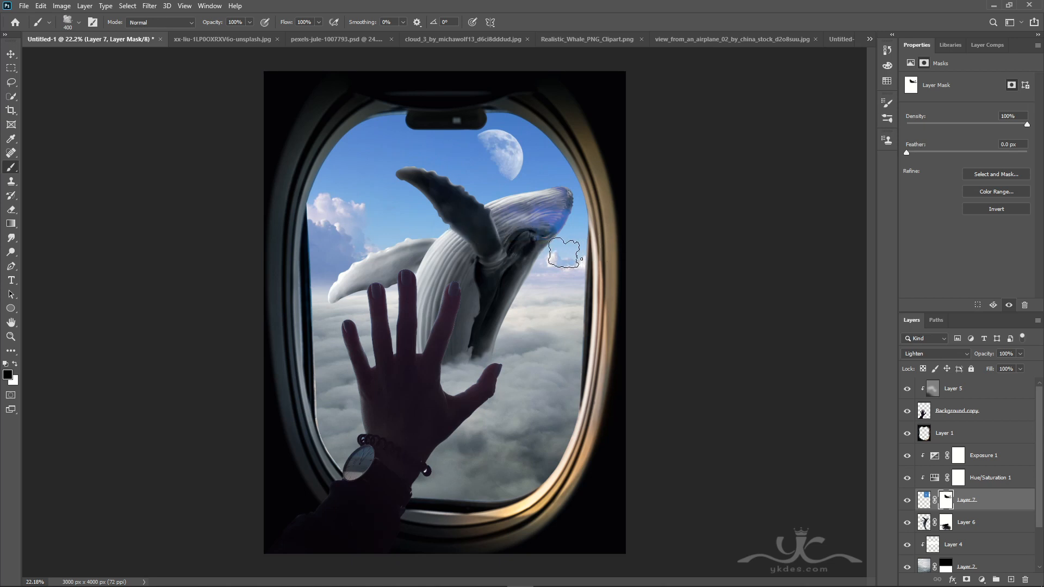
{"action": "key", "text": "bracketright"}
{"action": "key", "text": "bracketright"}
{"action": "mouse_move", "coordinate": [551, 223]}
{"action": "left_mouse_down"}
{"action": "mouse_move", "coordinate": [499, 227]}
{"action": "mouse_move", "coordinate": [565, 210]}
{"action": "mouse_move", "coordinate": [523, 243]}
{"action": "mouse_move", "coordinate": [571, 215]}
{"action": "left_mouse_up"}
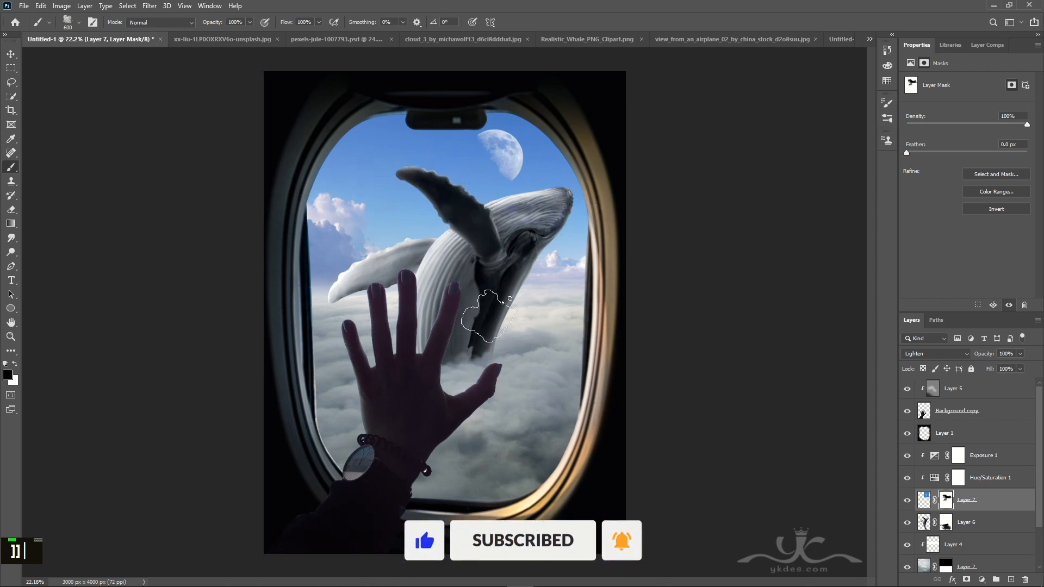
{"action": "left_click", "coordinate": [9, 54]}
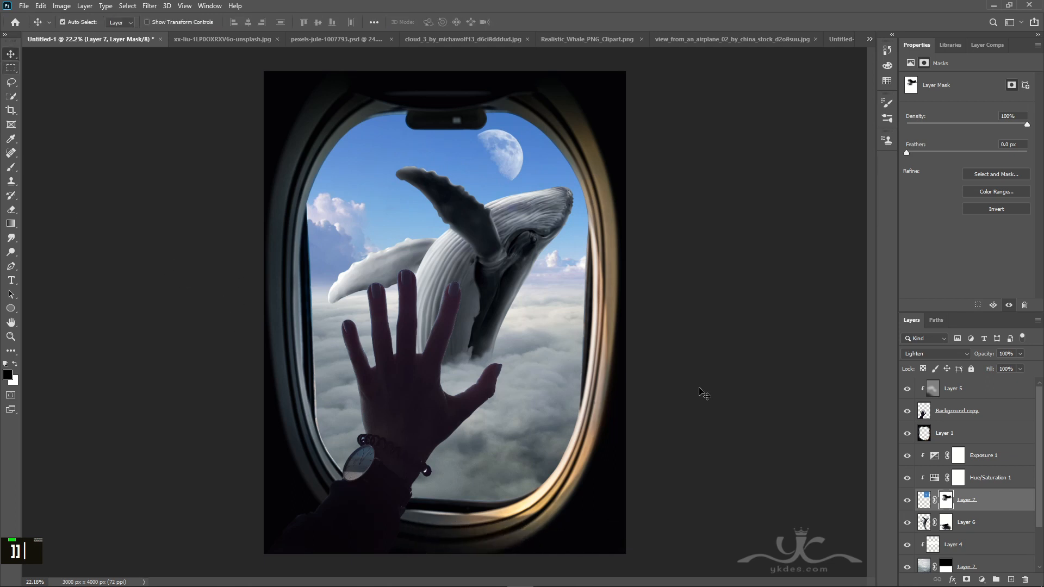
{"action": "double_click", "coordinate": [906, 501]}
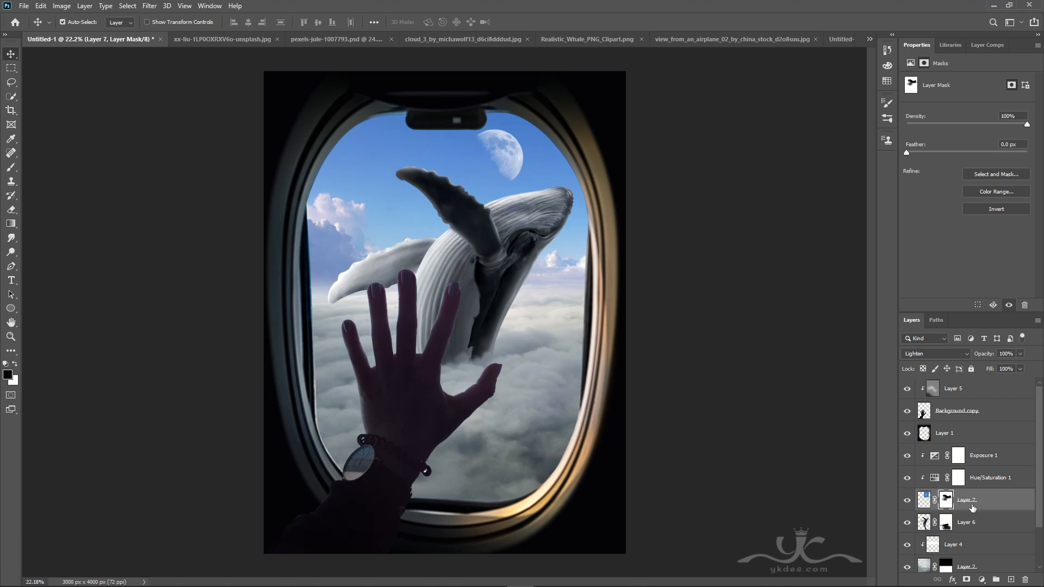
Clip an Exposure adjustment to the hand layer and set its gamma correction to about 0.78
{"action": "left_click", "coordinate": [994, 408]}
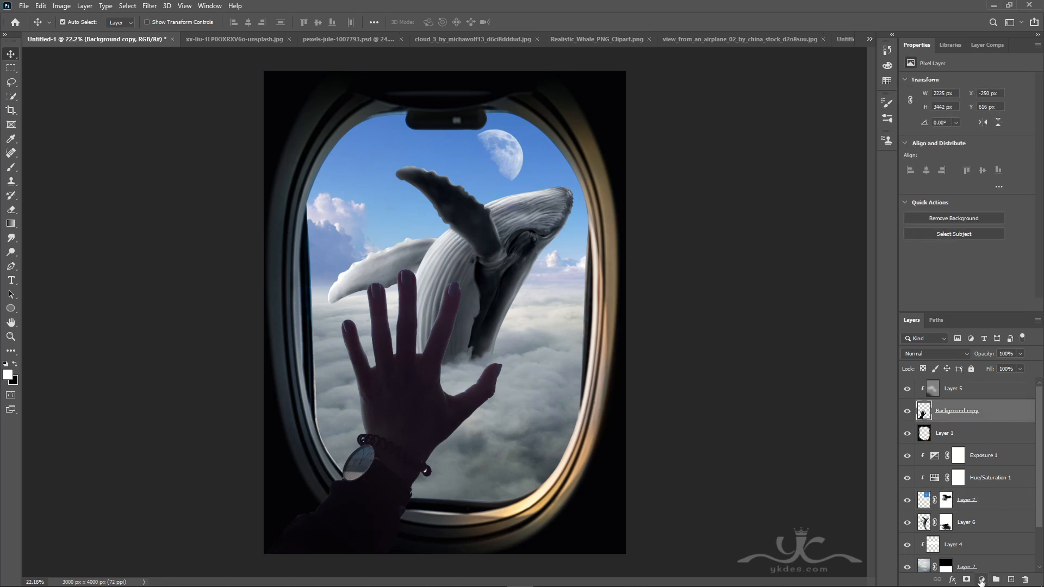
{"action": "left_click", "coordinate": [982, 580]}
{"action": "left_click", "coordinate": [991, 450]}
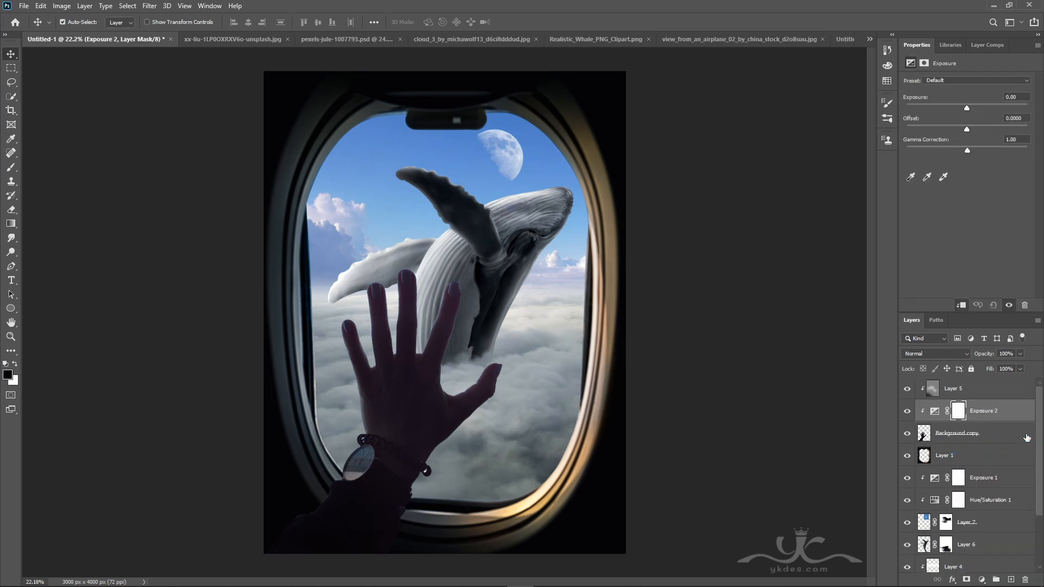
{"action": "left_click_drag", "start_coordinate": [972, 148], "coordinate": [976, 148]}
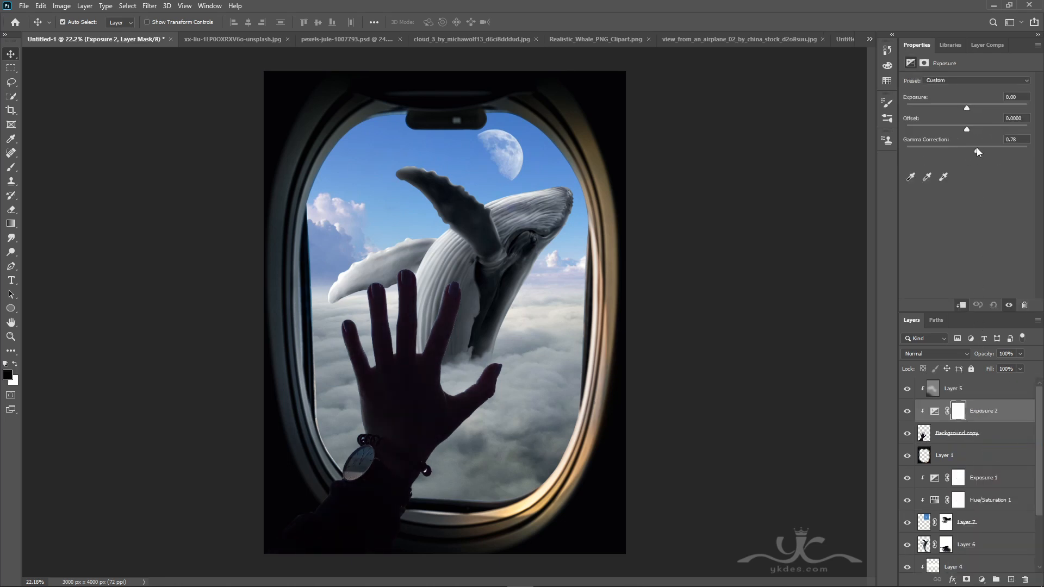
Slightly lower the exposure in the hand's Exposure adjustment and apply a 6.2-pixel Gaussian Blur to the hand layer
{"action": "left_click_drag", "start_coordinate": [967, 107], "coordinate": [961, 109]}
{"action": "key", "text": "x"}
{"action": "left_click", "coordinate": [973, 433]}
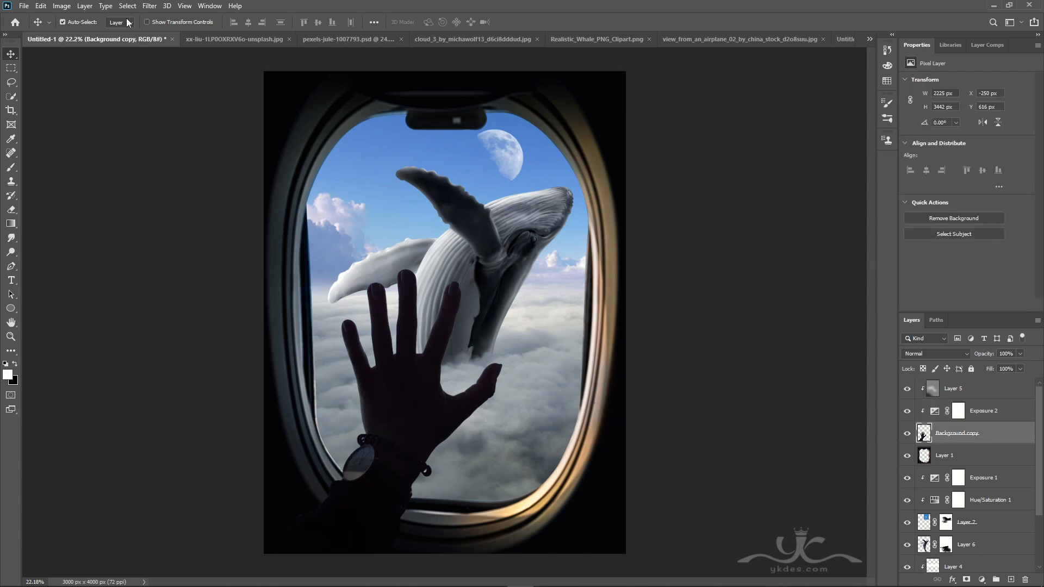
{"action": "left_click", "coordinate": [147, 6]}
{"action": "mouse_move", "coordinate": [183, 131]}
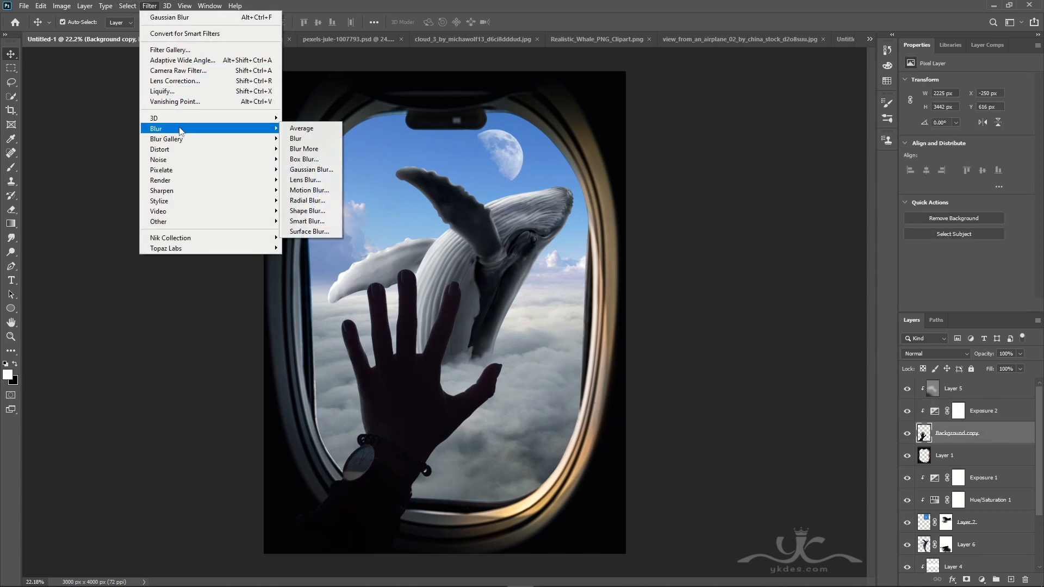
{"action": "left_click", "coordinate": [311, 169]}
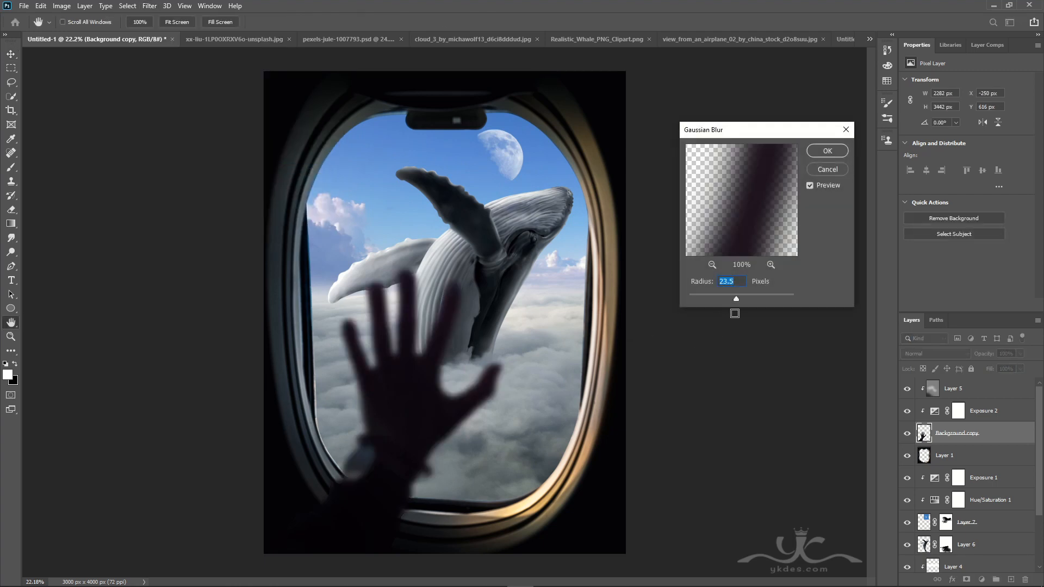
{"action": "left_click_drag", "start_coordinate": [736, 303], "coordinate": [721, 303]}
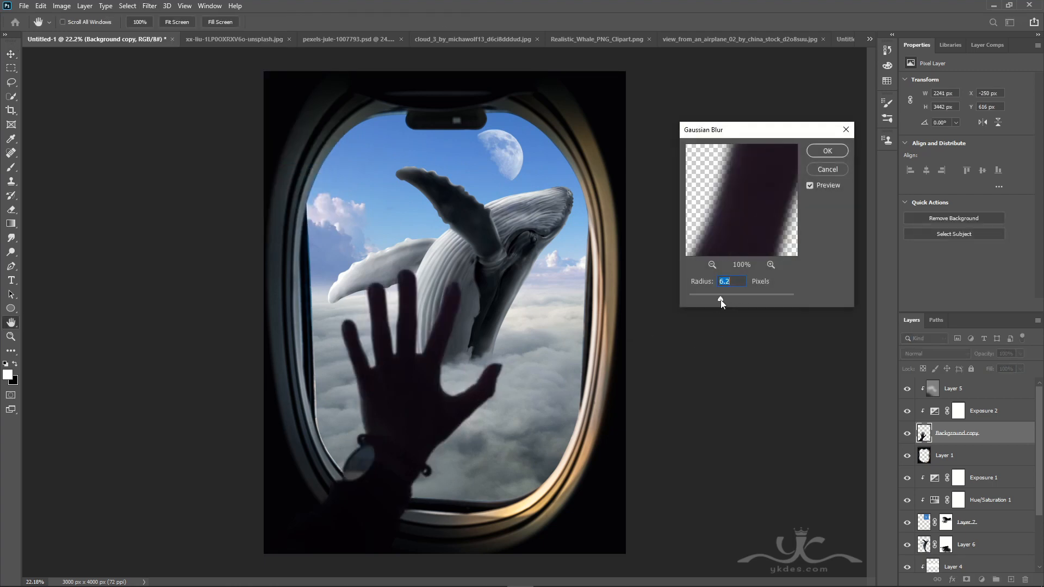
{"action": "left_click", "coordinate": [826, 152]}
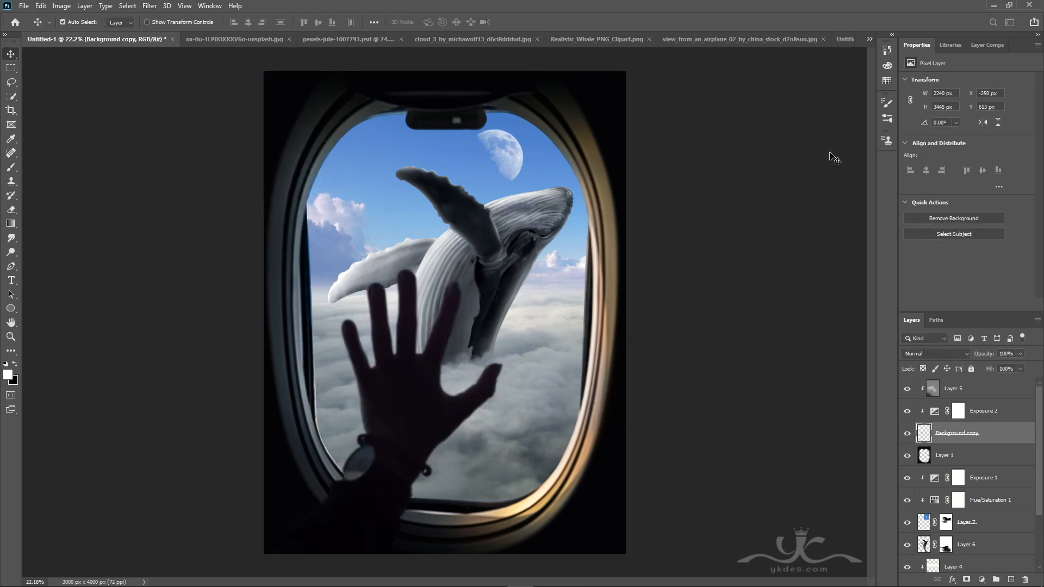
Apply a Gaussian Blur with a radius of 4.5 pixels to the whale layer
{"action": "scroll", "coordinate": [970, 459], "scroll_direction": "down", "scroll_amount": 3}
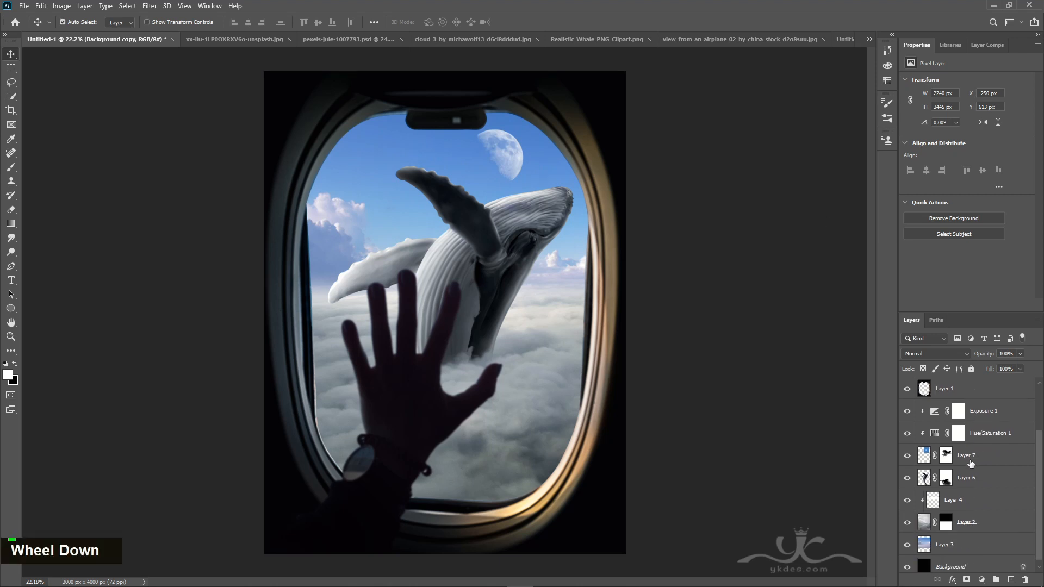
{"action": "left_click", "coordinate": [973, 477]}
{"action": "left_click", "coordinate": [907, 479]}
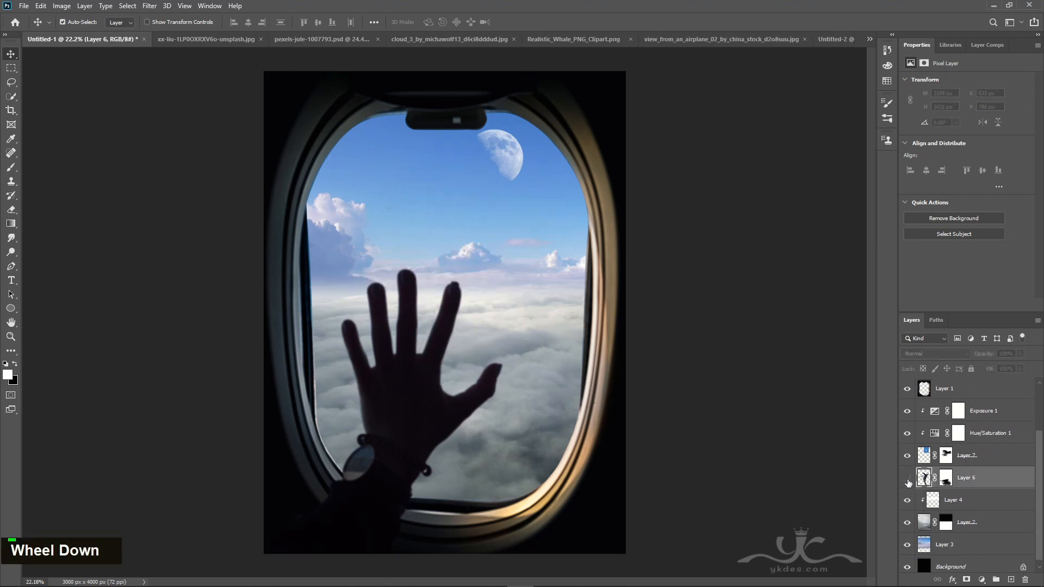
{"action": "left_click", "coordinate": [907, 480]}
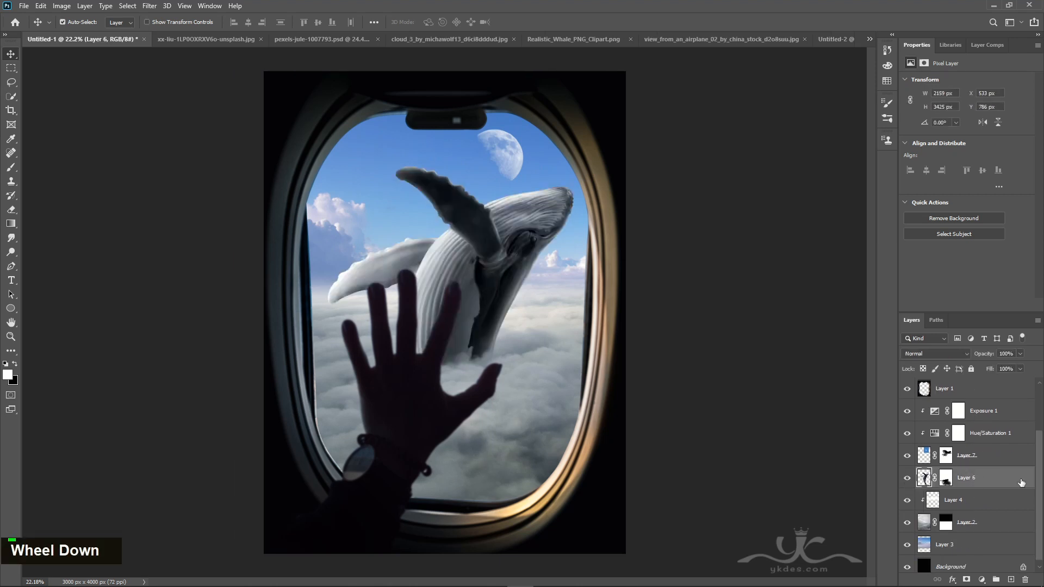
{"action": "left_click", "coordinate": [149, 6]}
{"action": "mouse_move", "coordinate": [172, 129]}
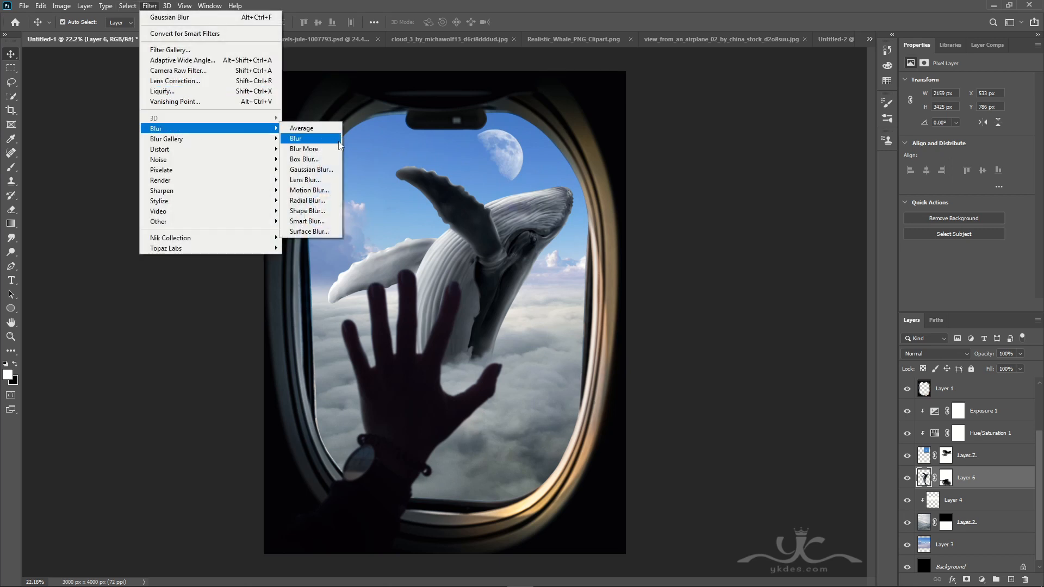
{"action": "left_click", "coordinate": [311, 169]}
{"action": "left_click_drag", "start_coordinate": [726, 302], "coordinate": [715, 301]}
{"action": "left_click", "coordinate": [831, 153]}
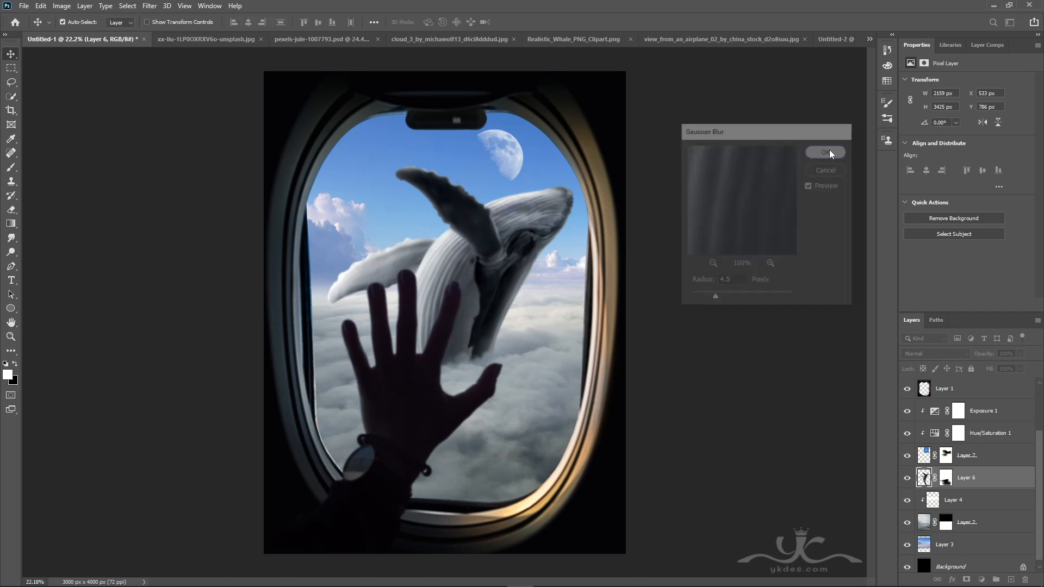
Add a new layer above all the others and stamp the visible image onto it
{"action": "scroll", "coordinate": [983, 434], "scroll_direction": "up", "scroll_amount": 3}
{"action": "left_click", "coordinate": [990, 396]}
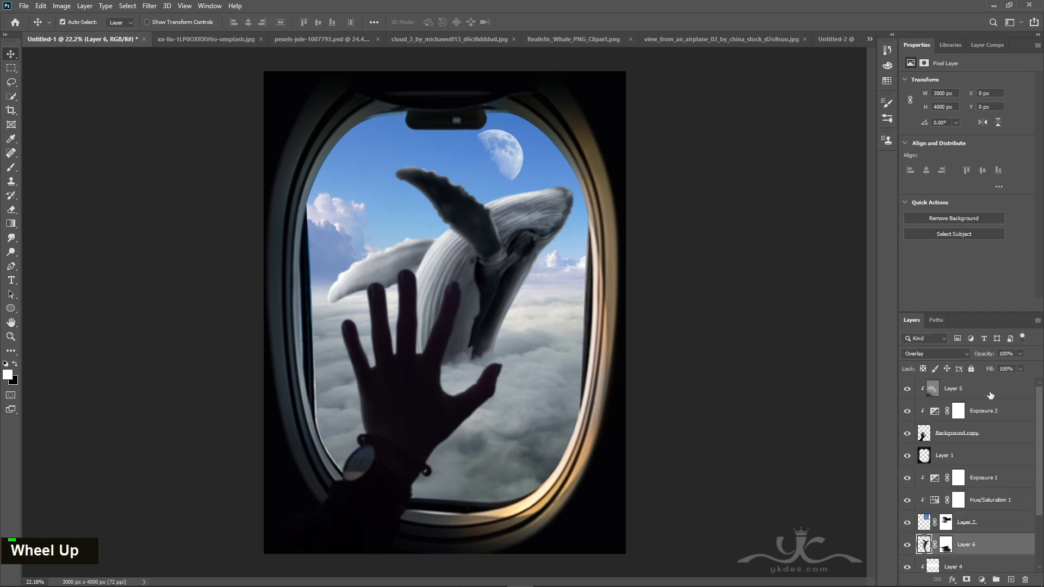
{"action": "left_click", "coordinate": [1011, 580]}
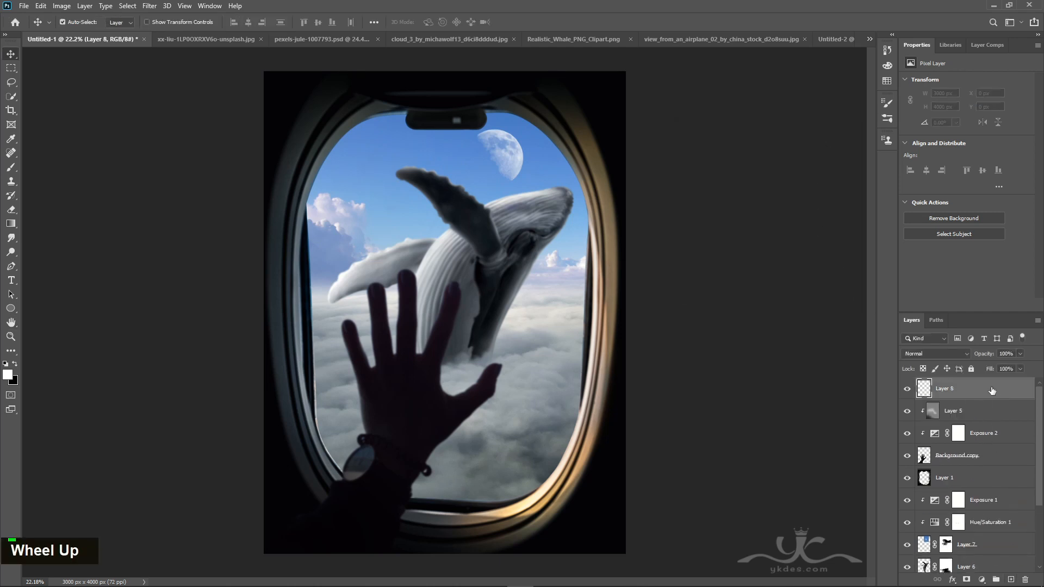
{"action": "key", "text": "ctrl+shift+alt+e"}
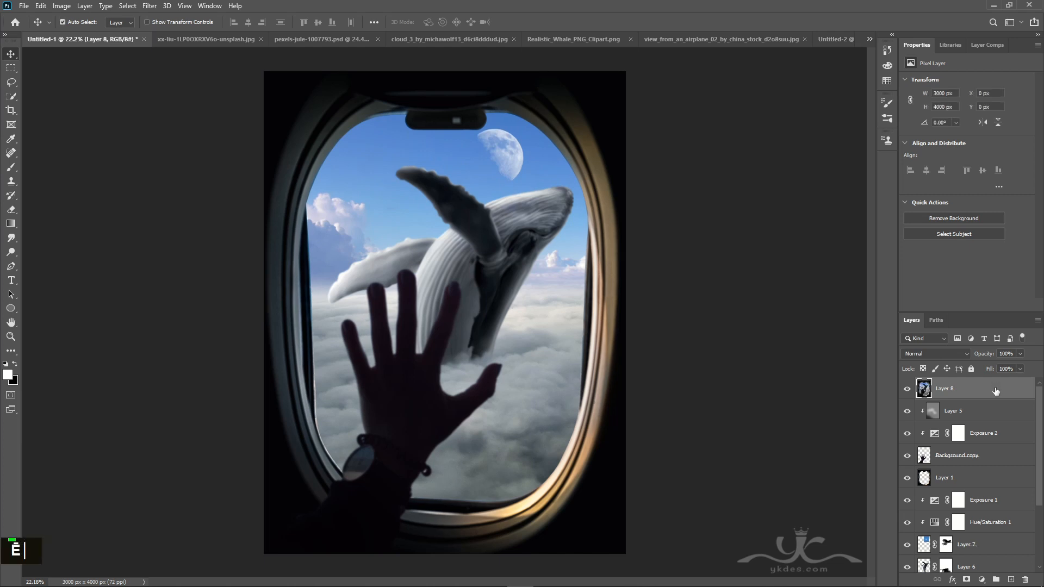
Apply Oil Paint to the merged layer with all brush settings at 10, angle -45 and shine 2.4, and set layer opacity to 20%
{"action": "left_click", "coordinate": [150, 7]}
{"action": "mouse_move", "coordinate": [185, 185]}
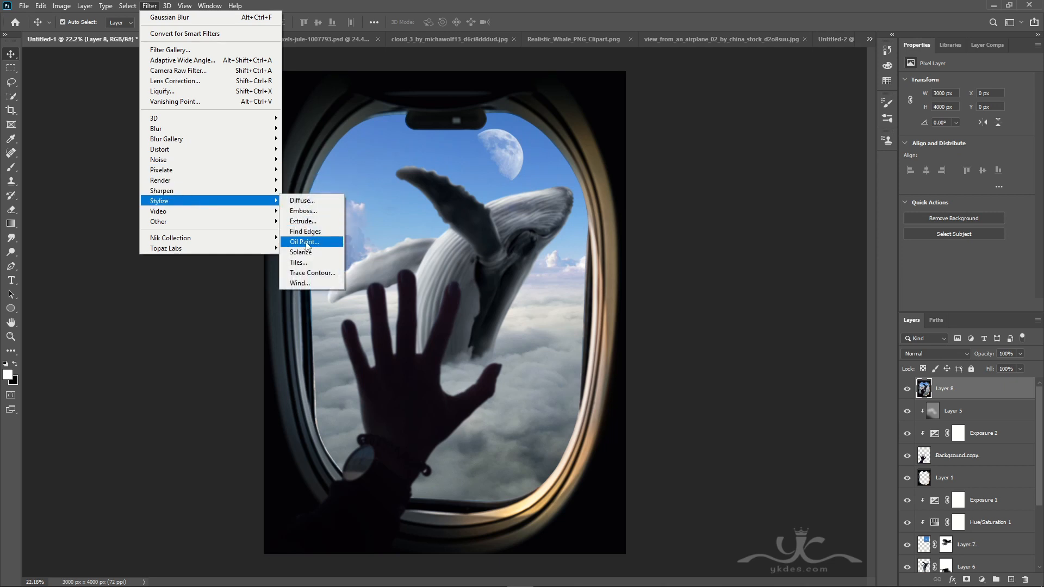
{"action": "left_click", "coordinate": [307, 243]}
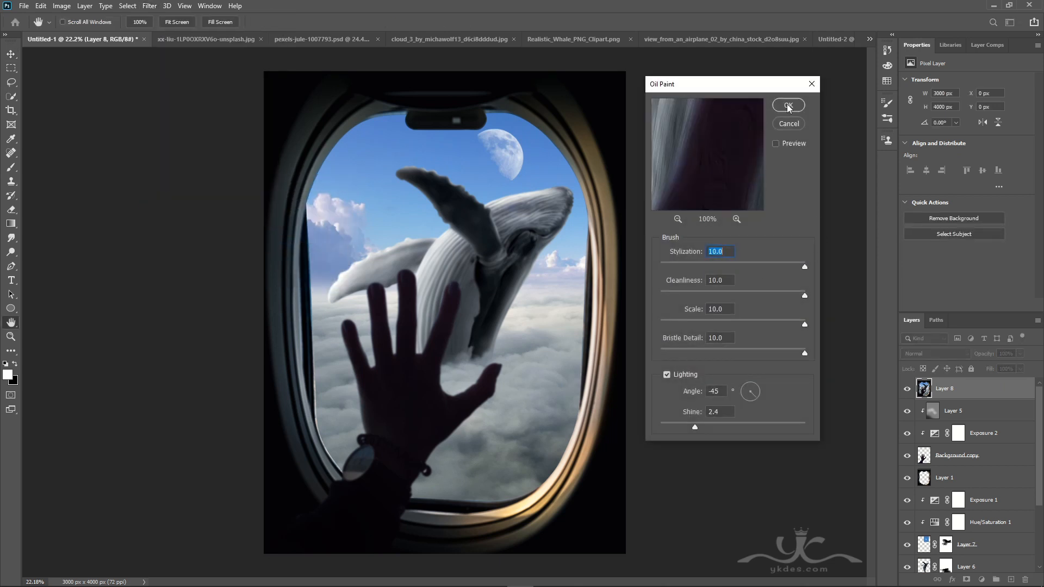
{"action": "left_click", "coordinate": [787, 105]}
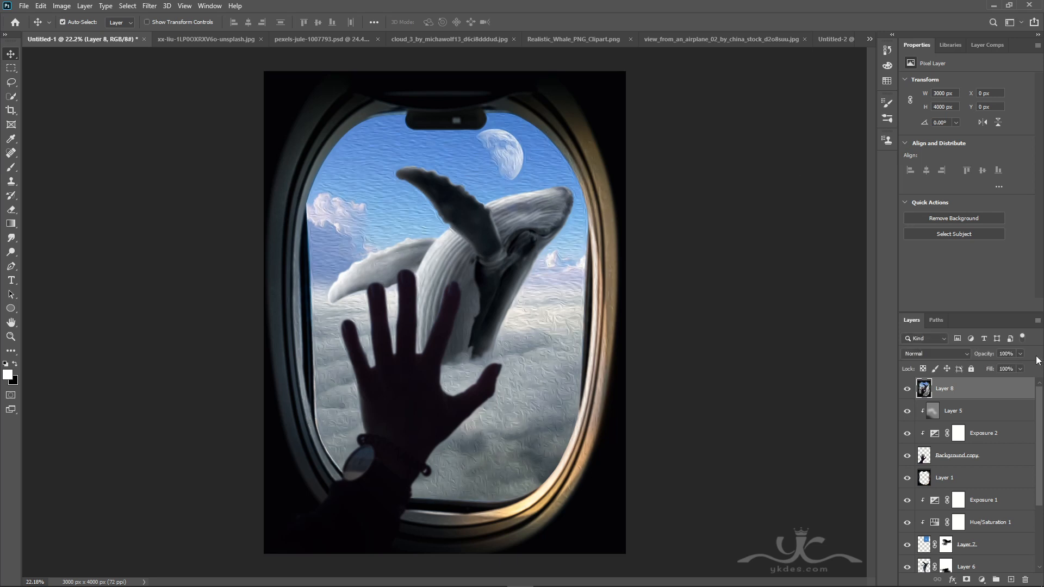
{"action": "left_click_drag", "start_coordinate": [1021, 354], "coordinate": [980, 374]}
{"action": "left_click", "coordinate": [989, 393]}
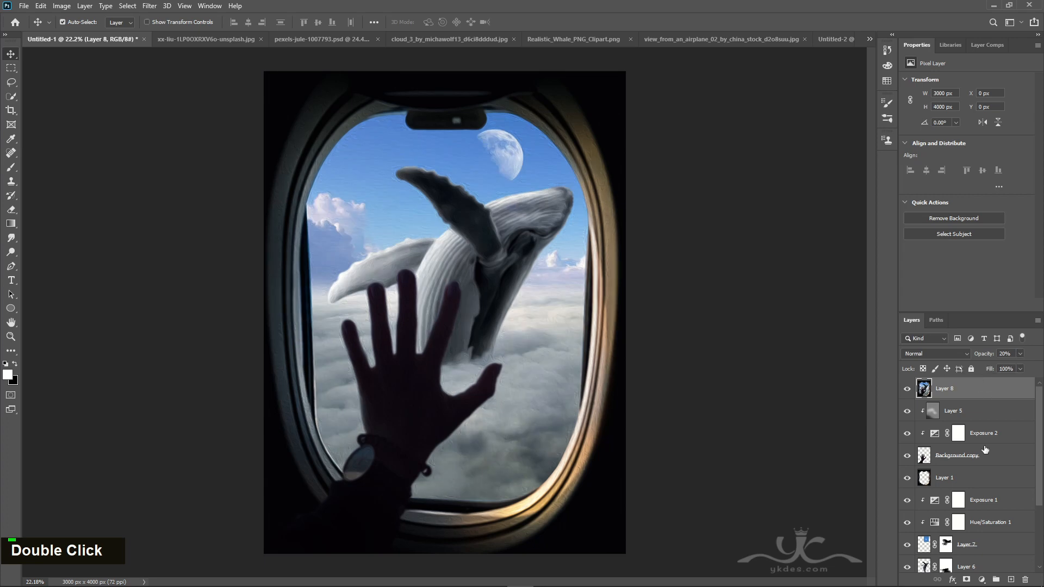
Mask the merged layer and paint black with a soft round 1100 px brush over the upper window frame and sky
{"action": "left_click", "coordinate": [966, 577]}
{"action": "left_click", "coordinate": [11, 167]}
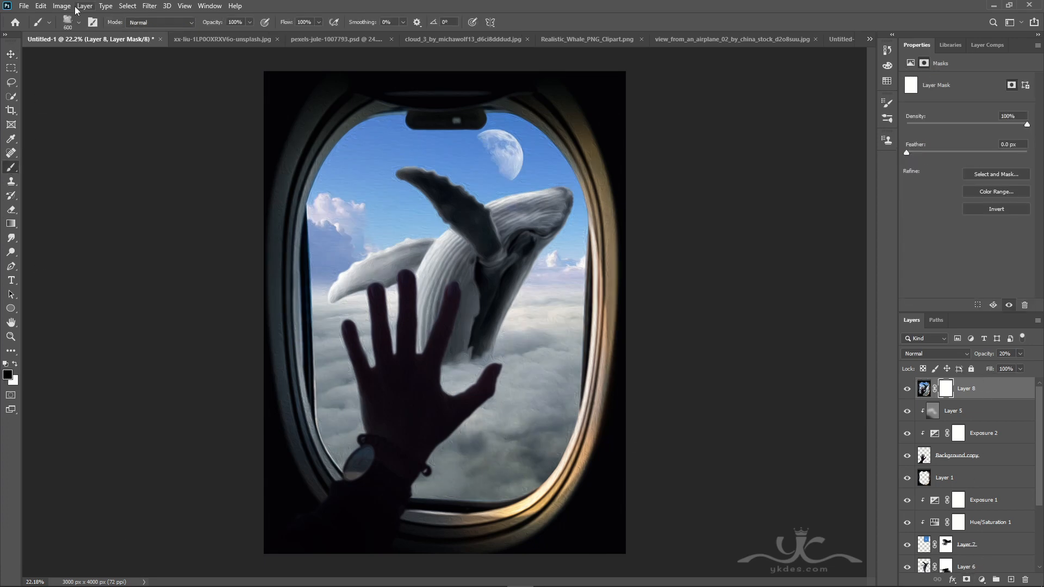
{"action": "left_click", "coordinate": [63, 23]}
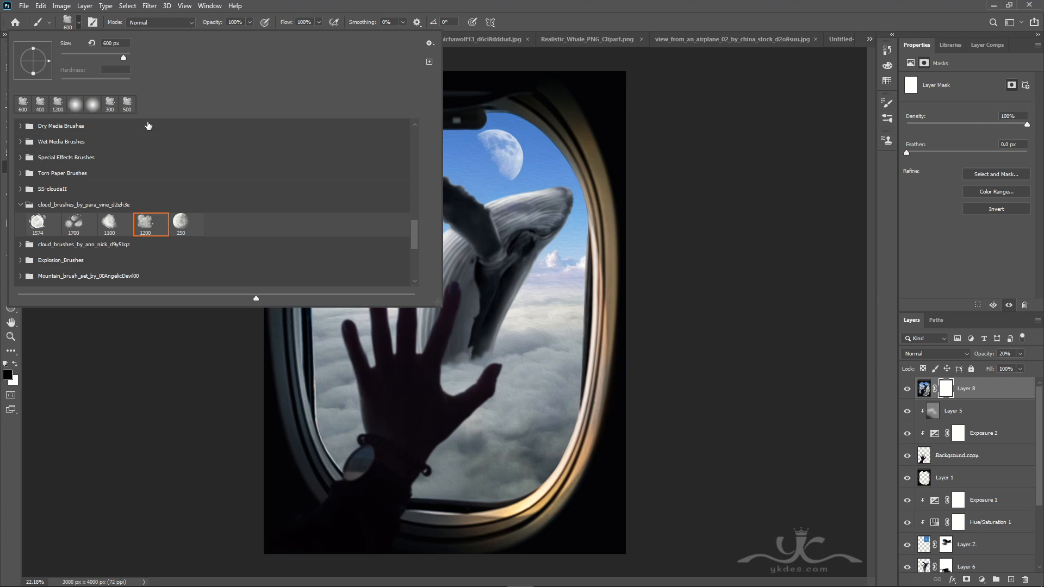
{"action": "scroll", "coordinate": [217, 206], "scroll_direction": "up", "scroll_amount": 10}
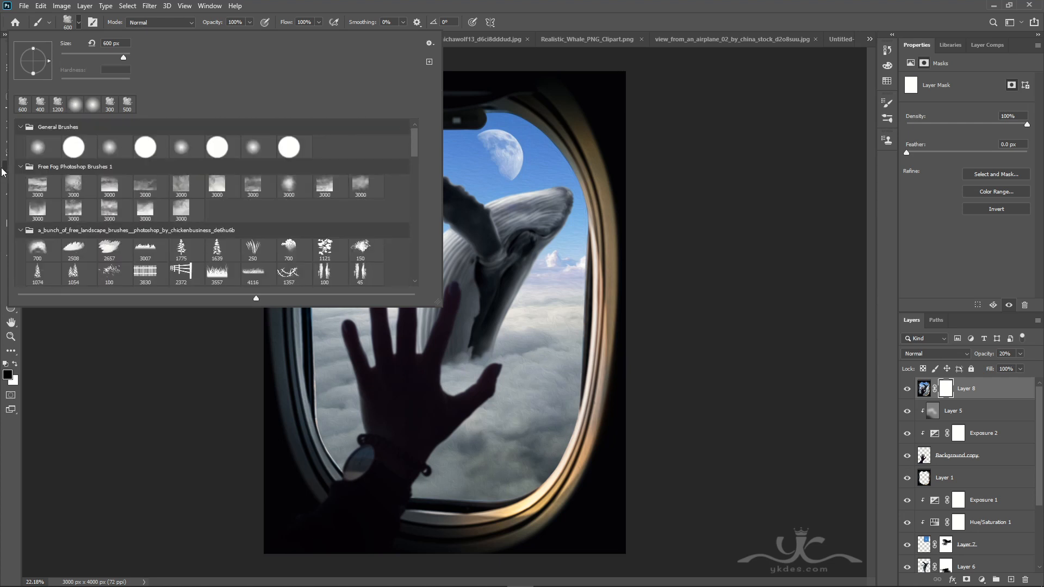
{"action": "left_click", "coordinate": [76, 104]}
{"action": "left_click", "coordinate": [383, 4]}
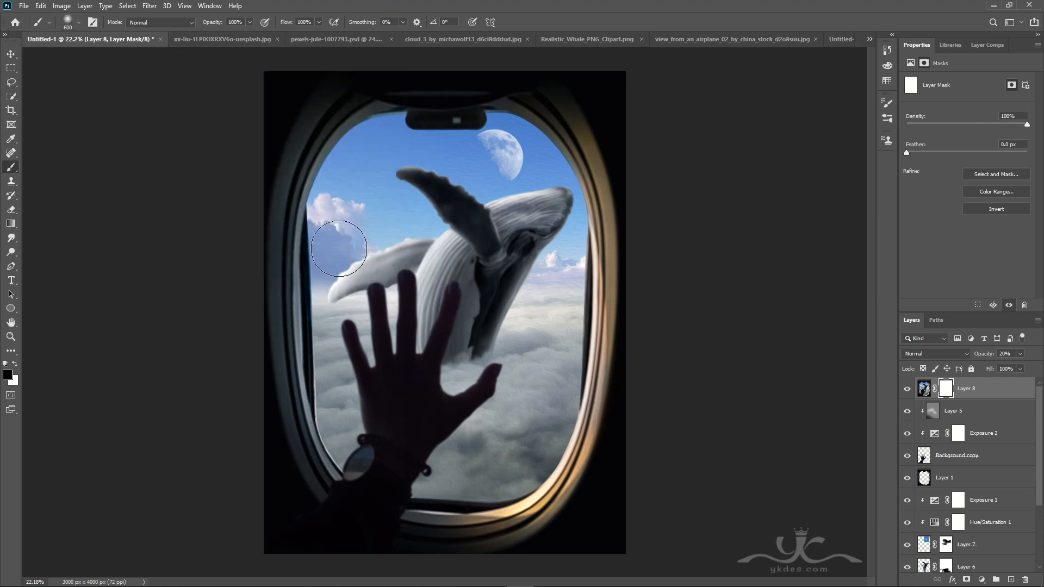
{"action": "key", "text": "bracketright"}
{"action": "key", "text": "bracketright"}
{"action": "key", "text": "bracketright"}
{"action": "key", "text": "bracketright"}
{"action": "key", "text": "bracketright"}
{"action": "key", "text": "bracketright"}
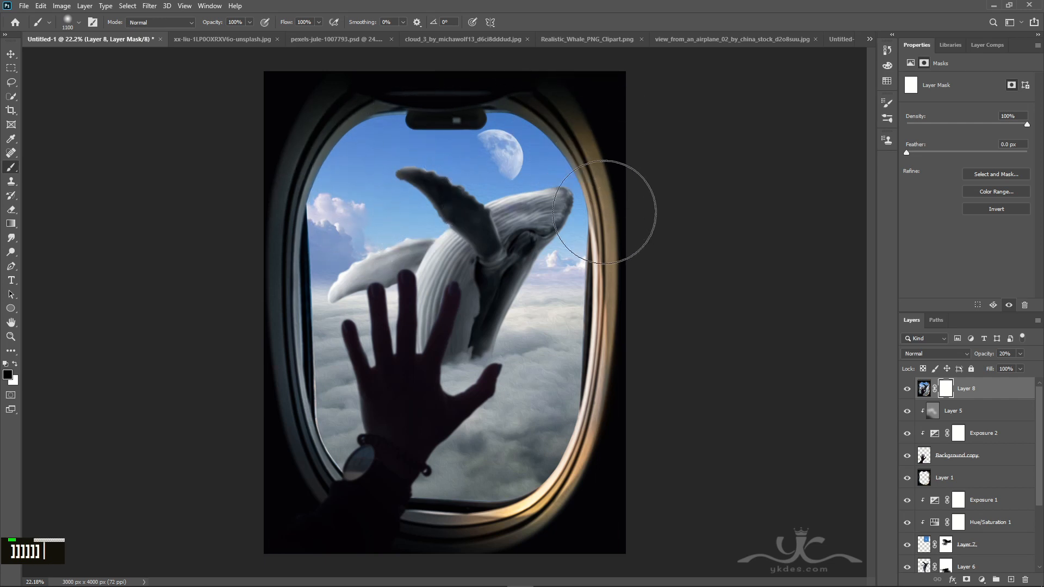
{"action": "mouse_move", "coordinate": [604, 212]}
{"action": "left_mouse_down"}
{"action": "mouse_move", "coordinate": [617, 244]}
{"action": "mouse_move", "coordinate": [595, 163]}
{"action": "left_mouse_up"}
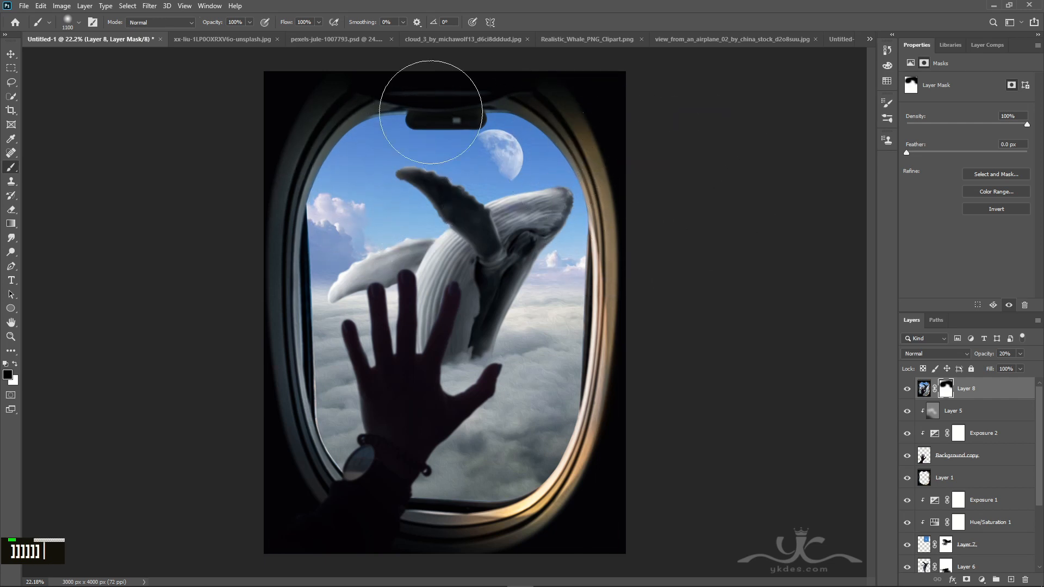
Reduce the merged layer's opacity to 15% and compare the image with the layer hidden and shown
{"action": "left_click", "coordinate": [11, 54]}
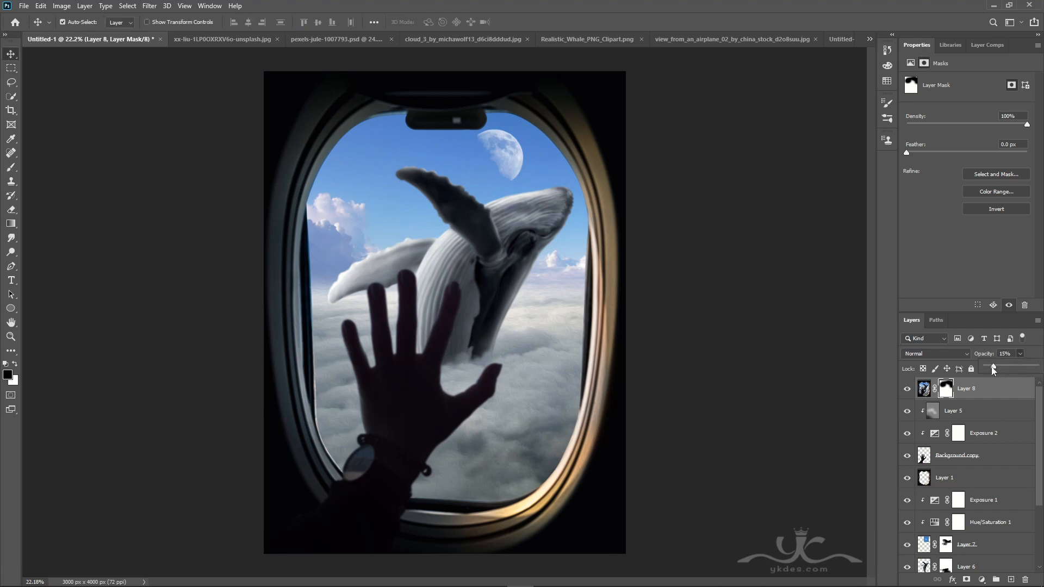
{"action": "double_click", "coordinate": [907, 389]}
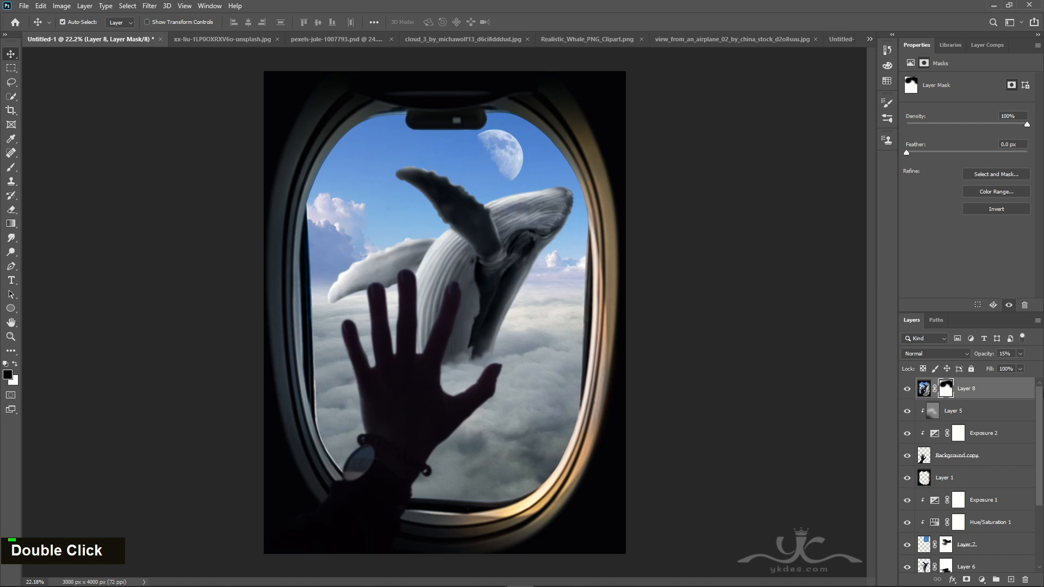
{"action": "left_click", "coordinate": [981, 395]}
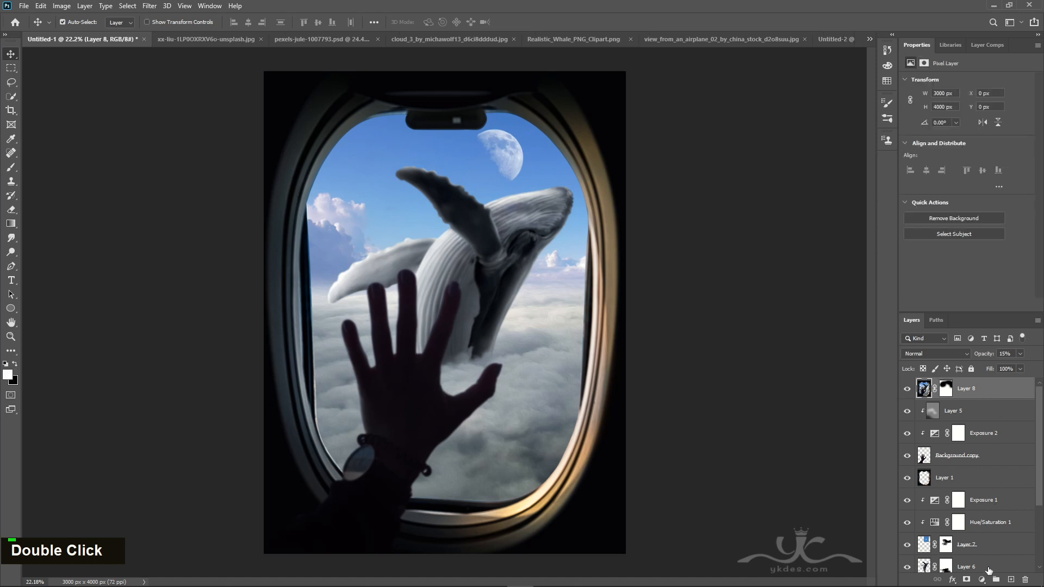
Add a Color Balance adjustment above the merged layer with midtones at cyan-red -16 and yellow-blue +27
{"action": "left_click", "coordinate": [981, 579]}
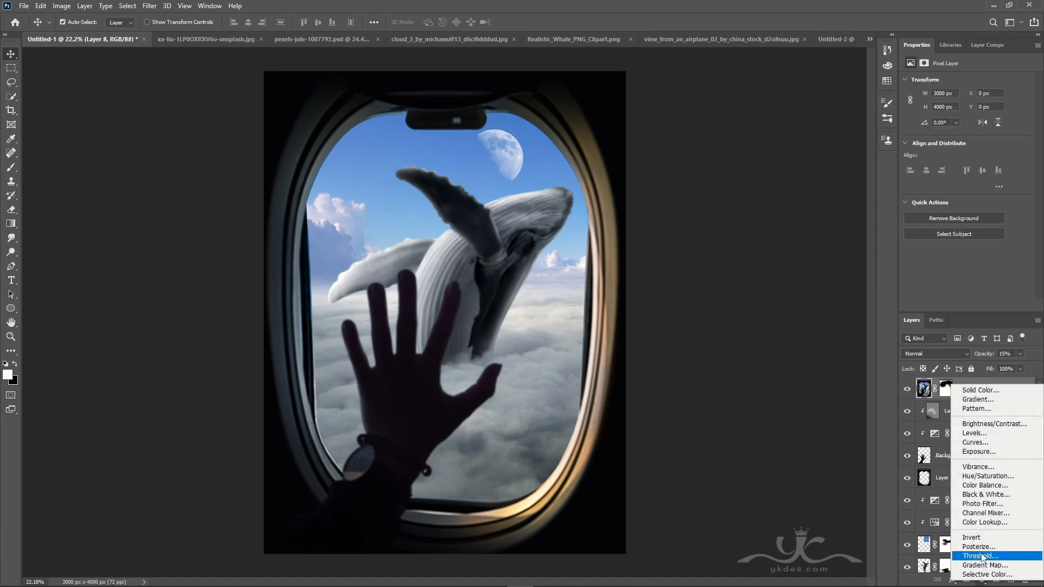
{"action": "left_click", "coordinate": [985, 485]}
{"action": "left_click_drag", "start_coordinate": [953, 140], "coordinate": [956, 142]}
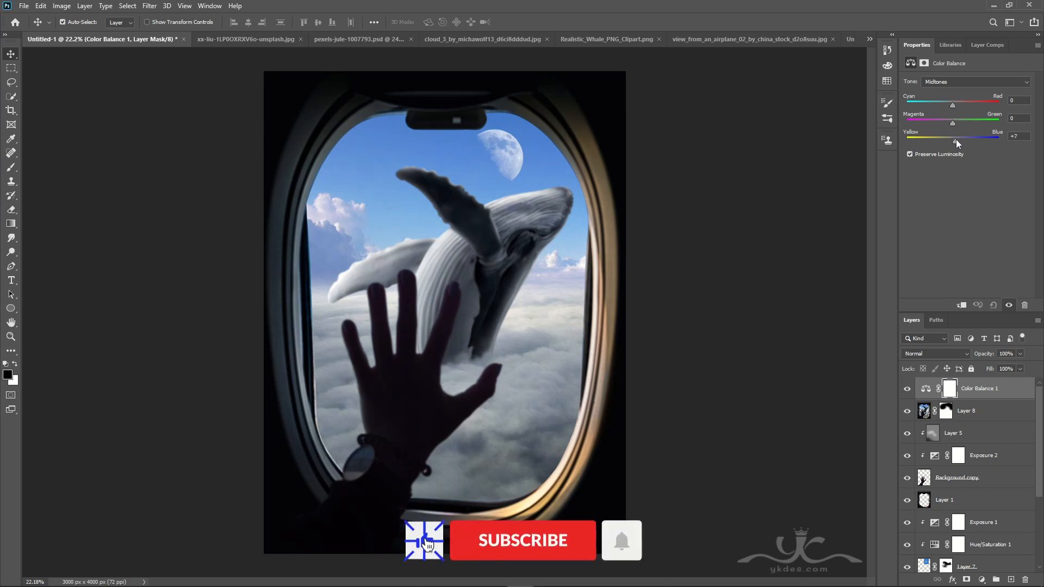
{"action": "left_click_drag", "start_coordinate": [955, 106], "coordinate": [945, 106]}
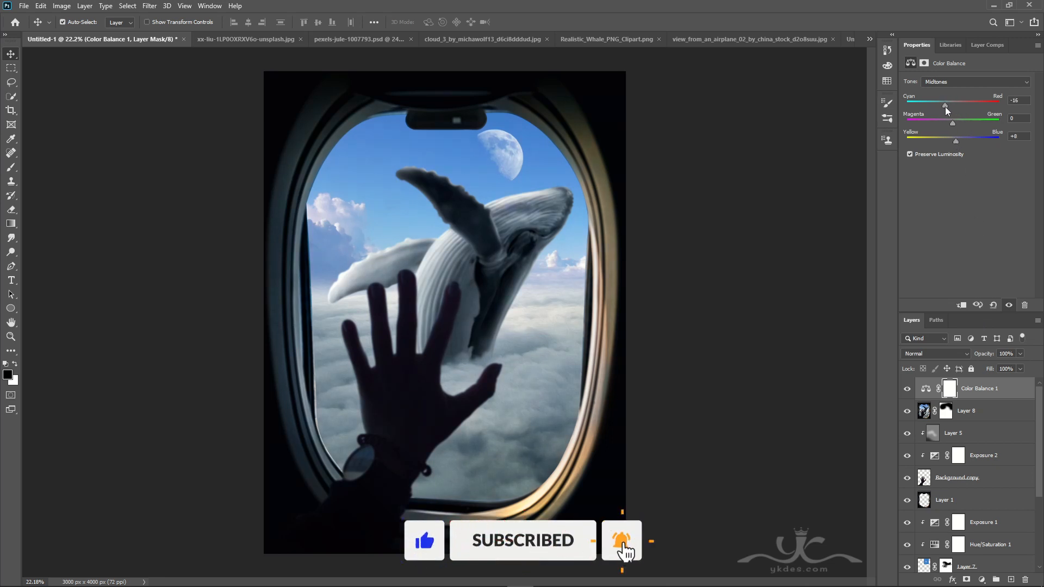
{"action": "left_click_drag", "start_coordinate": [953, 142], "coordinate": [964, 139]}
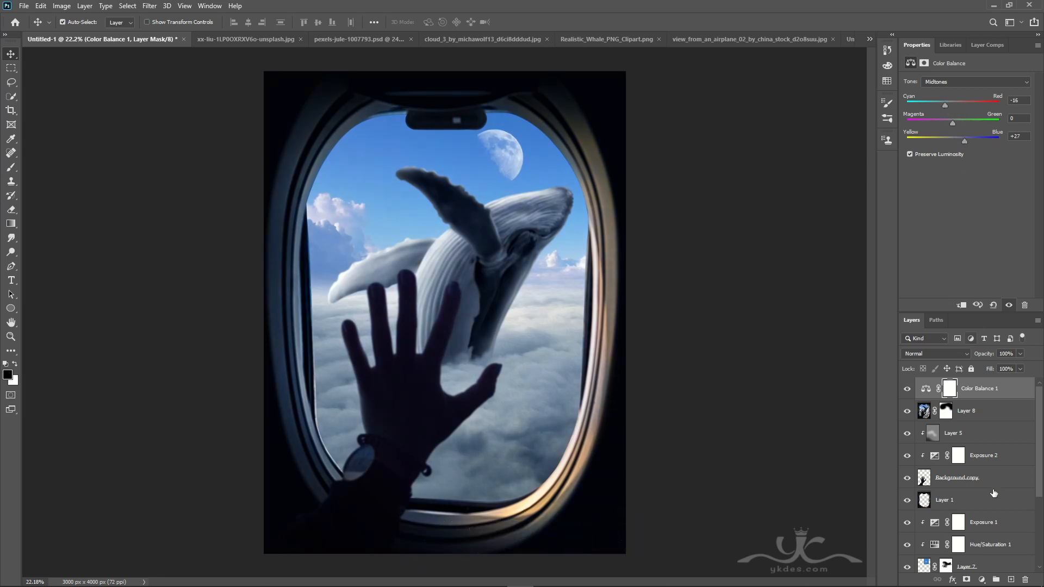
Add a Curves adjustment on top, lifting the black point slightly and placing a point at input 145, output 137
{"action": "left_click", "coordinate": [982, 580]}
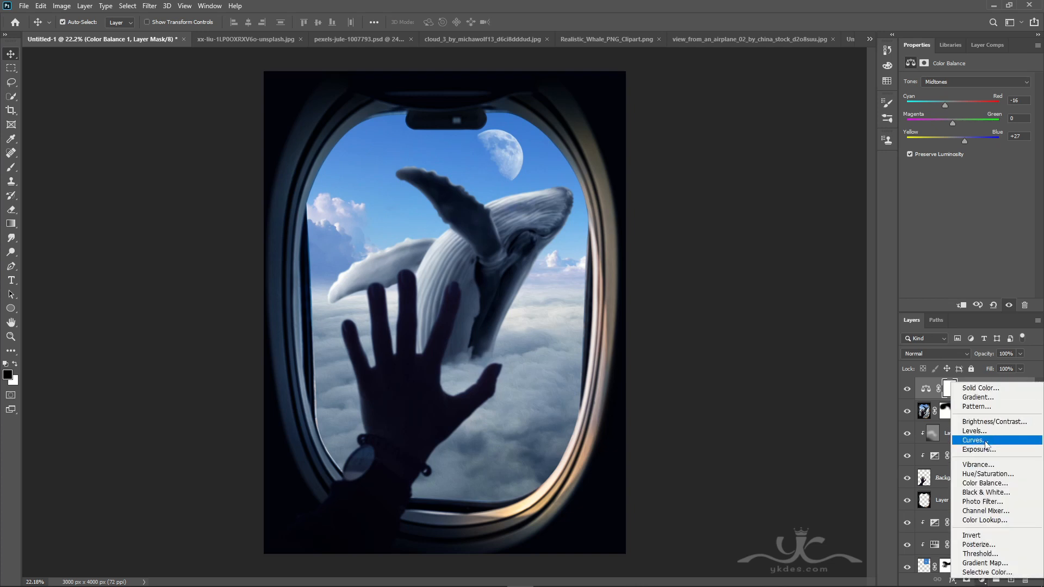
{"action": "left_click", "coordinate": [987, 441]}
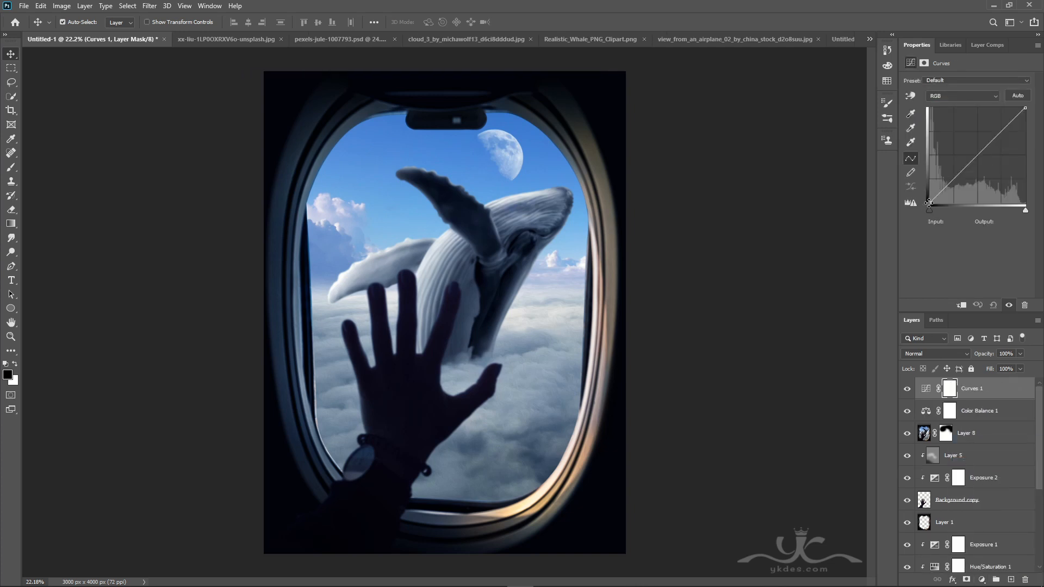
{"action": "left_click_drag", "start_coordinate": [983, 149], "coordinate": [984, 152]}
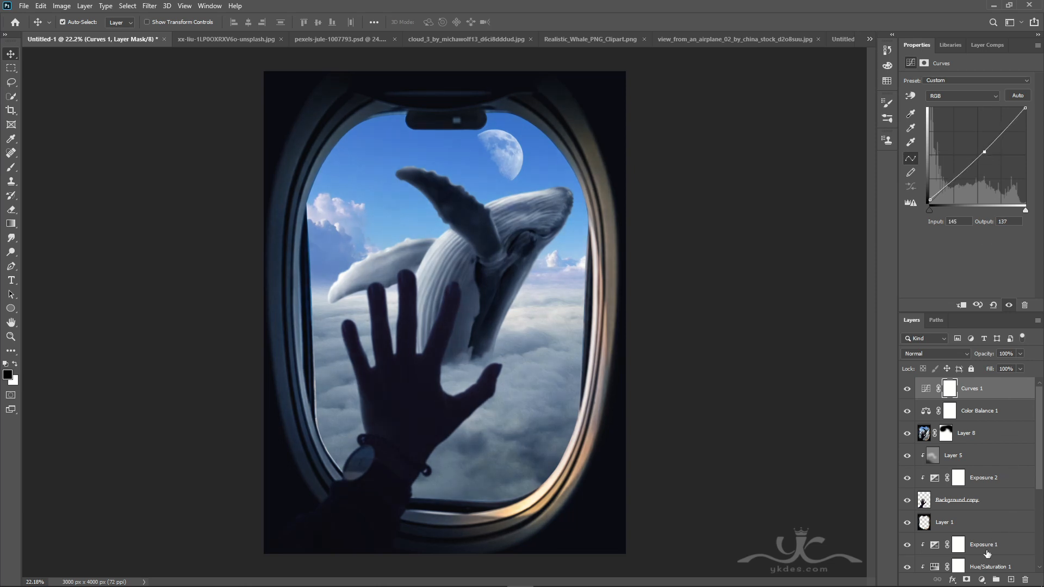
Add a Brightness/Contrast adjustment on top with brightness 16 and contrast 24
{"action": "left_click", "coordinate": [981, 579]}
{"action": "left_click", "coordinate": [989, 424]}
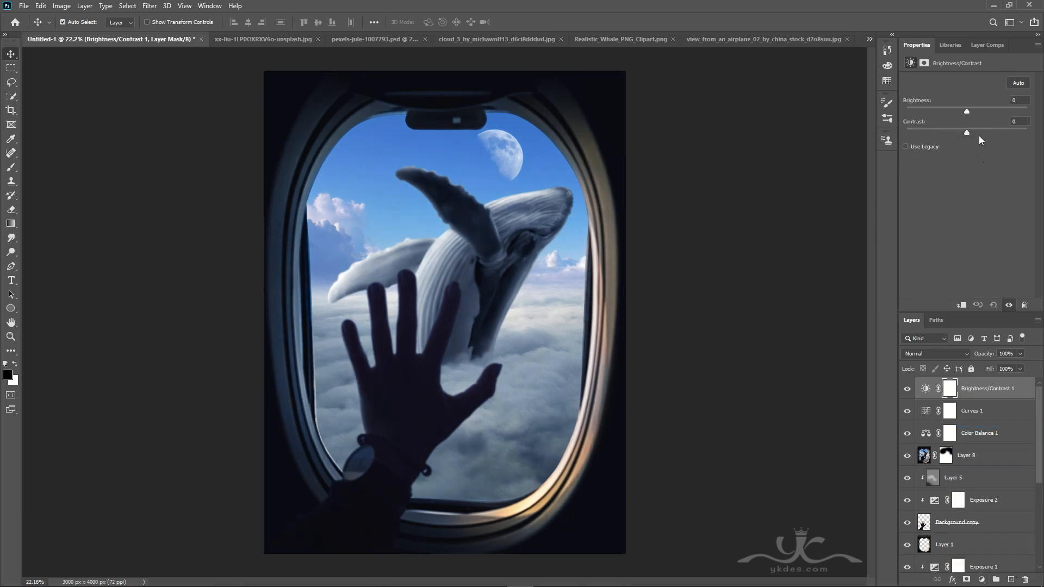
{"action": "left_click_drag", "start_coordinate": [967, 112], "coordinate": [973, 112]}
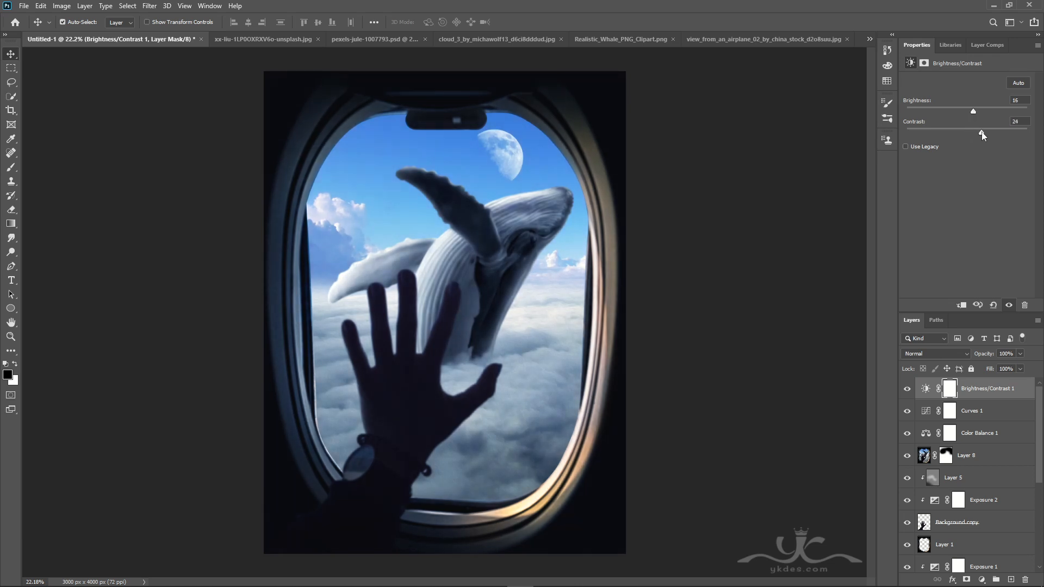
Stamp all visible layers into a new layer on top and open it in Topaz Detail 3
{"action": "left_click", "coordinate": [1011, 580]}
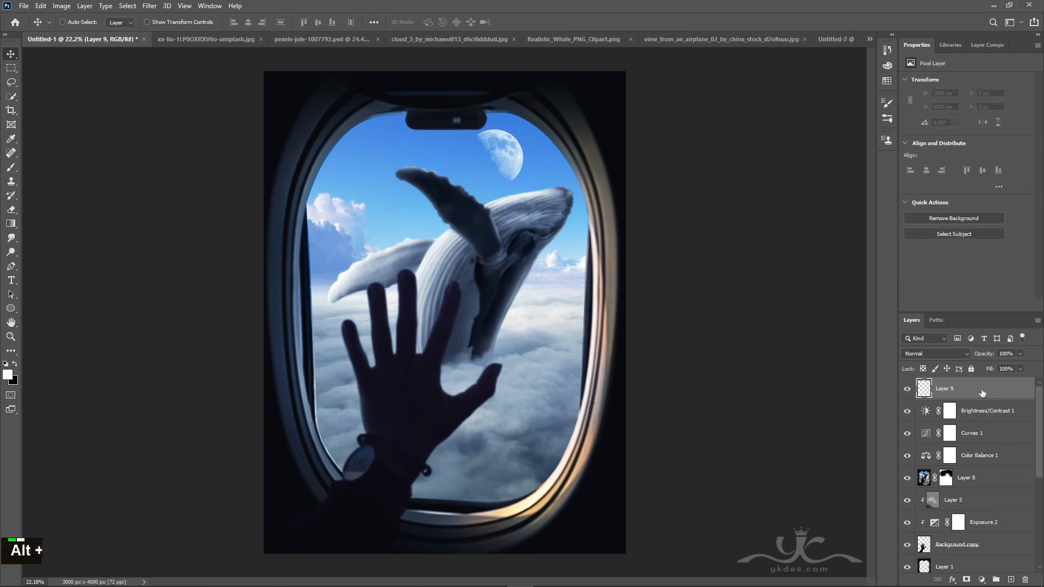
{"action": "key", "text": "ctrl+shift+alt+e"}
{"action": "left_click", "coordinate": [150, 6]}
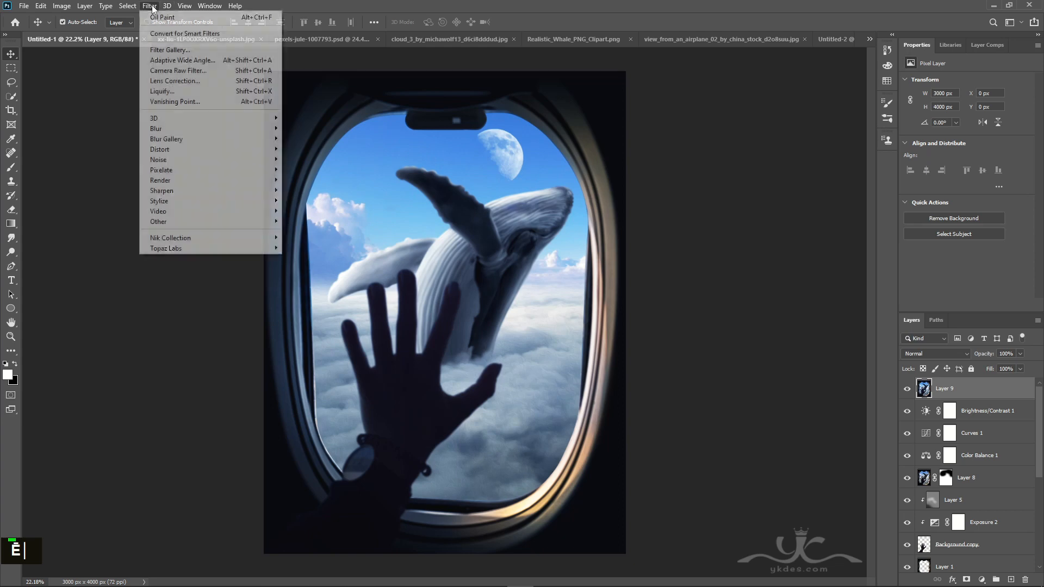
{"action": "mouse_move", "coordinate": [190, 249]}
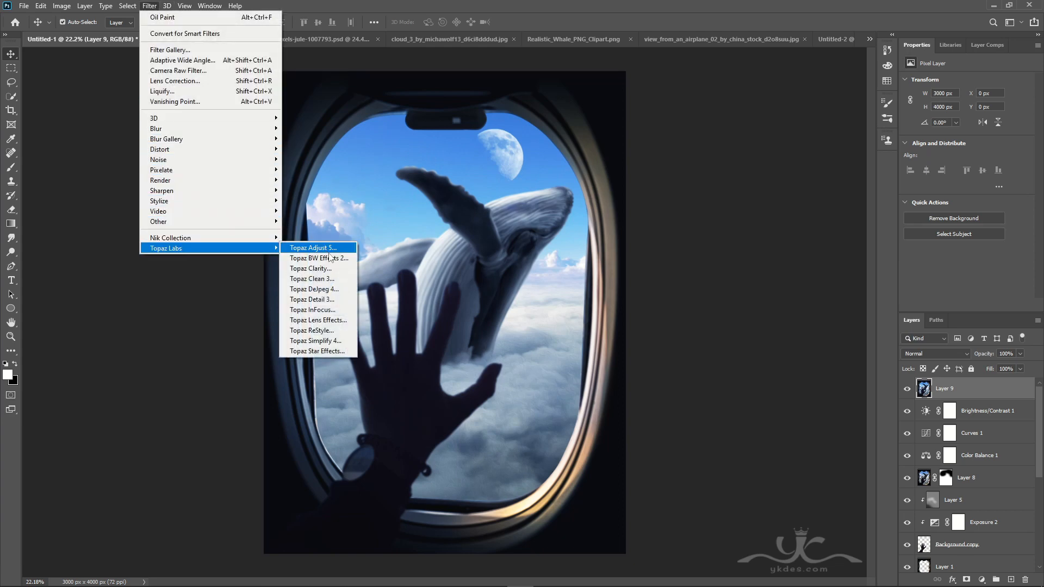
{"action": "left_click", "coordinate": [312, 299]}
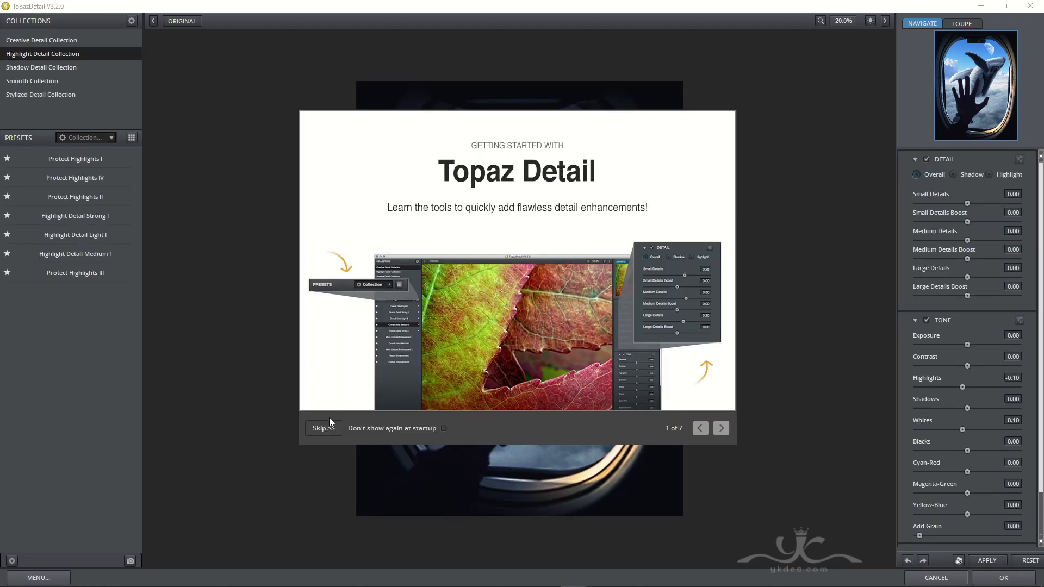
Apply the Protect Highlights II preset from the Highlight Detail Collection and compare the image with the layer hidden and shown
{"action": "left_click", "coordinate": [323, 426]}
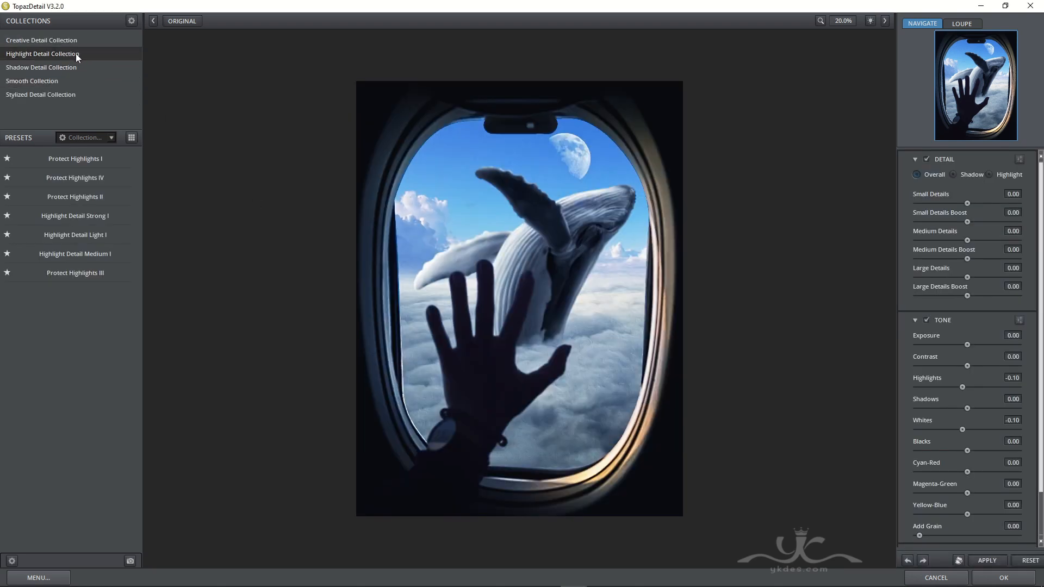
{"action": "left_click", "coordinate": [90, 196]}
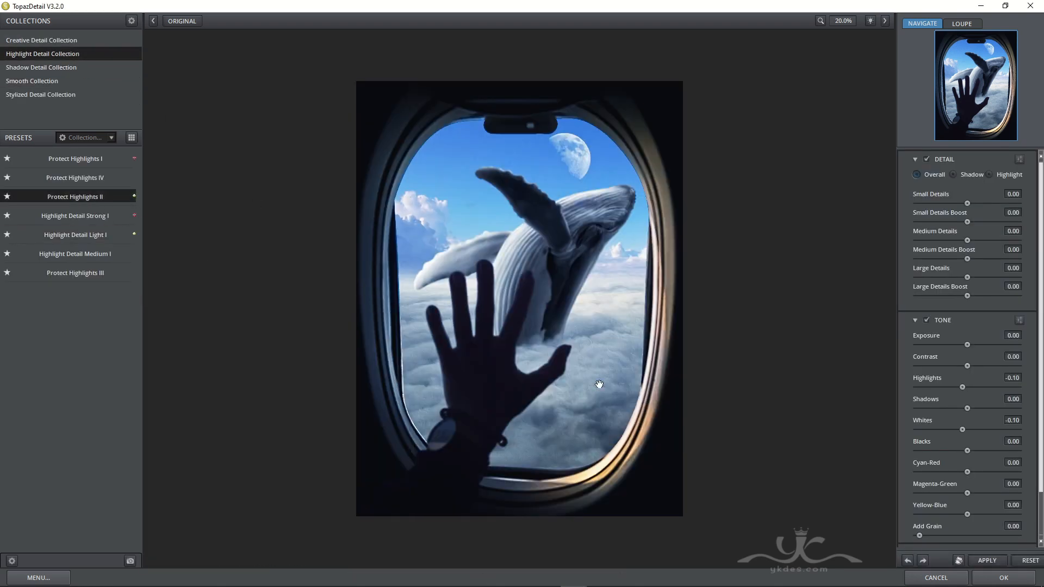
{"action": "left_click", "coordinate": [1003, 578]}
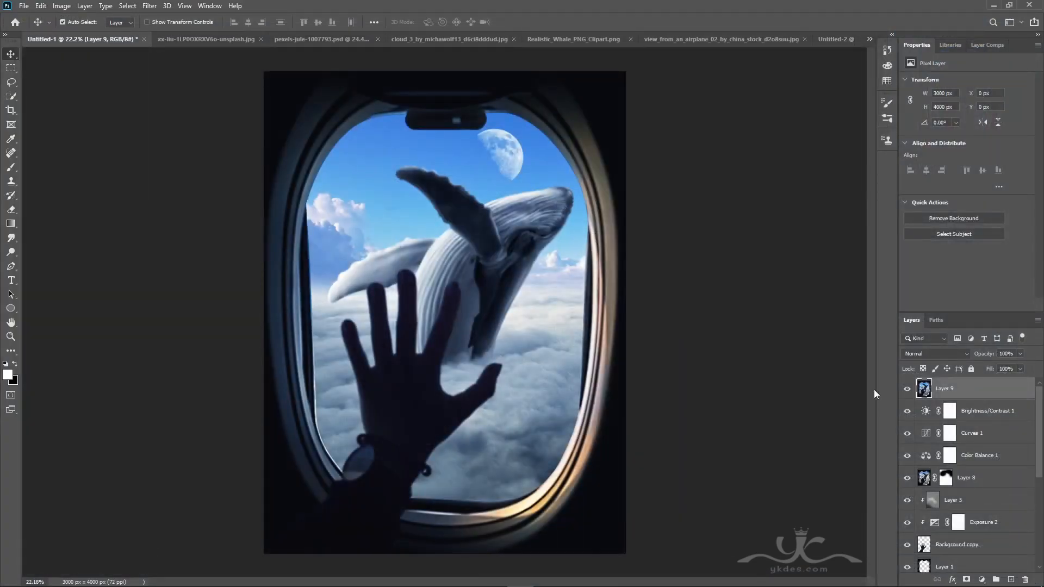
{"action": "left_click", "coordinate": [909, 390]}
Open the stamped layer in Color Efex Pro 4, set up a Cross Processing filter at 19% strength, and check its effect
{"action": "left_click", "coordinate": [148, 6]}
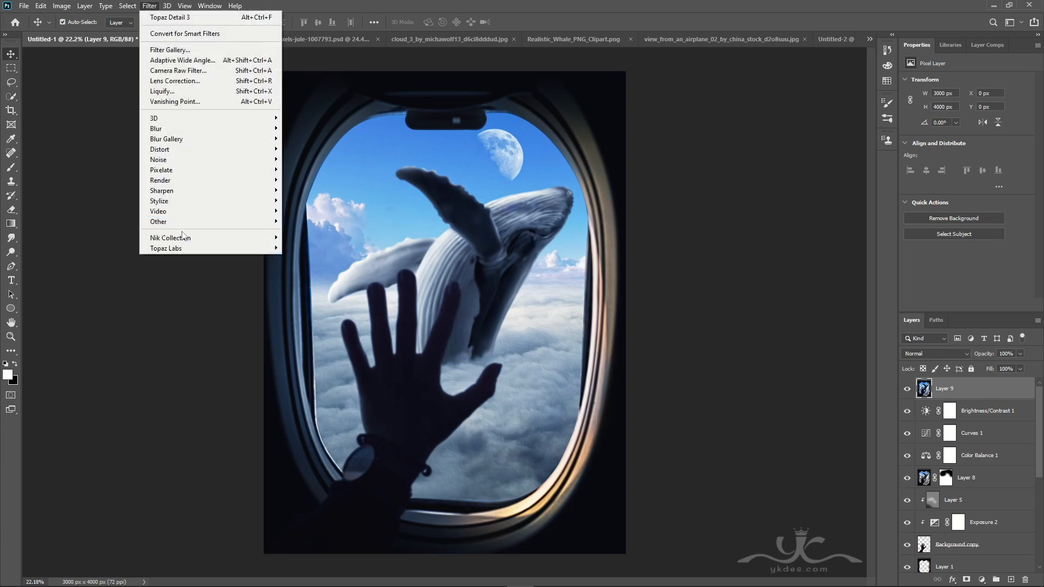
{"action": "mouse_move", "coordinate": [183, 237]}
{"action": "left_click", "coordinate": [327, 251]}
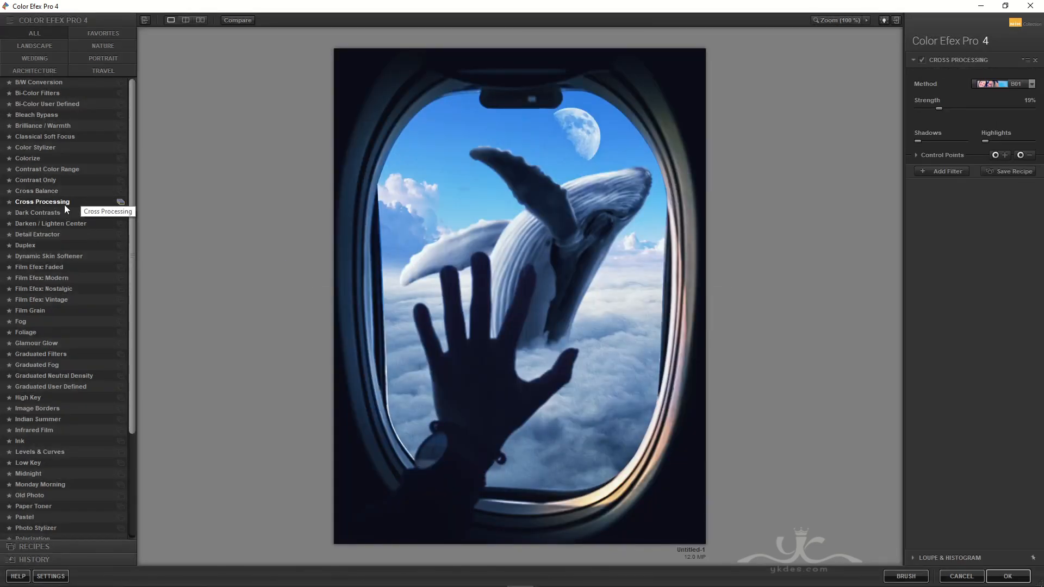
{"action": "left_click", "coordinate": [1022, 85]}
{"action": "left_click", "coordinate": [999, 104]}
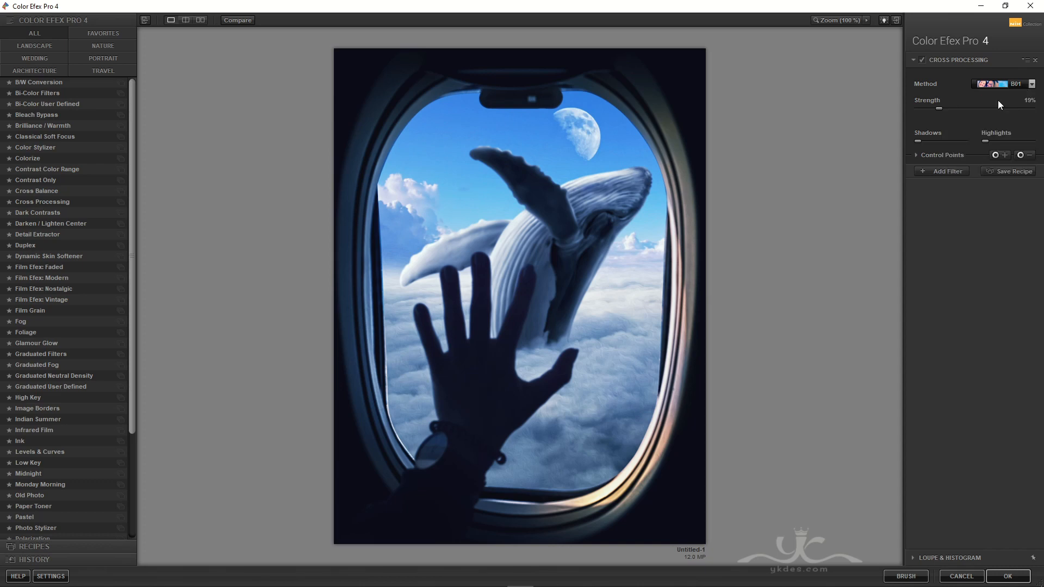
{"action": "left_click", "coordinate": [922, 59]}
Add a Brilliance / Warmth filter to the stack and shift the warmth slightly toward cool
{"action": "left_click", "coordinate": [944, 171]}
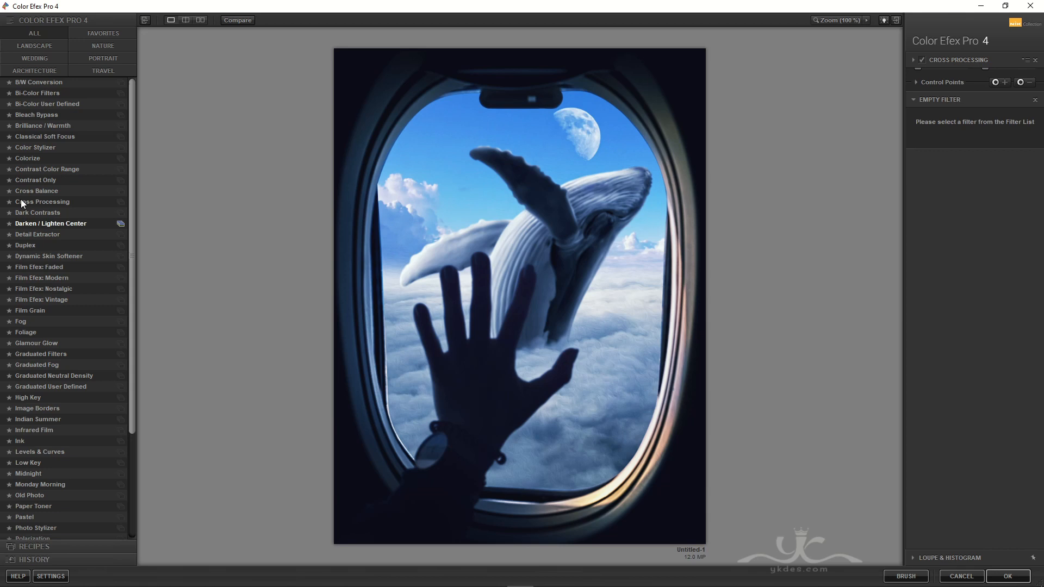
{"action": "left_click", "coordinate": [33, 126]}
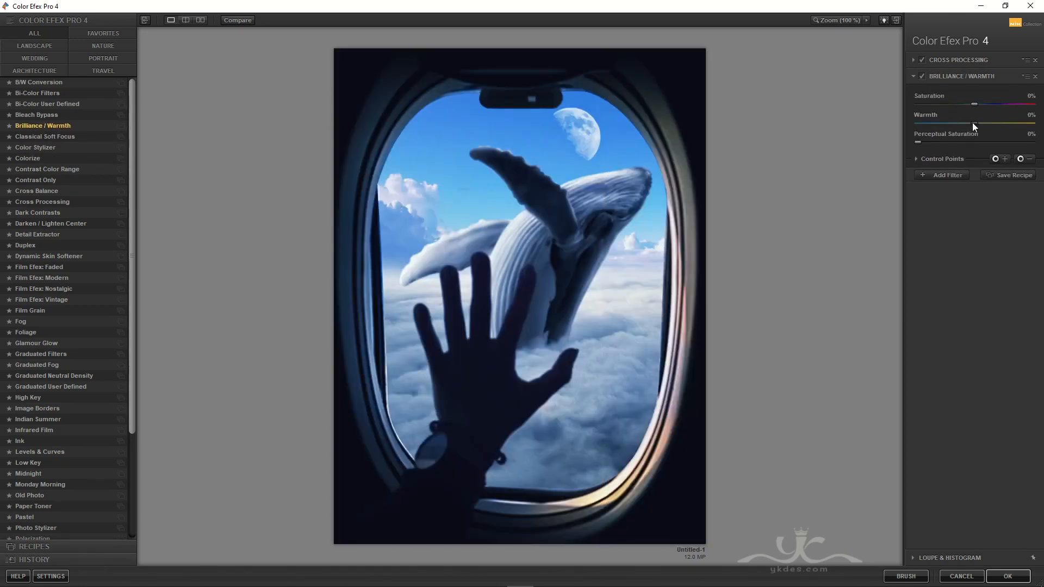
{"action": "left_click_drag", "start_coordinate": [974, 126], "coordinate": [965, 127]}
Add a Graduated Fog filter with 12% opacity and compare the image with the fog off and on
{"action": "left_click", "coordinate": [949, 175]}
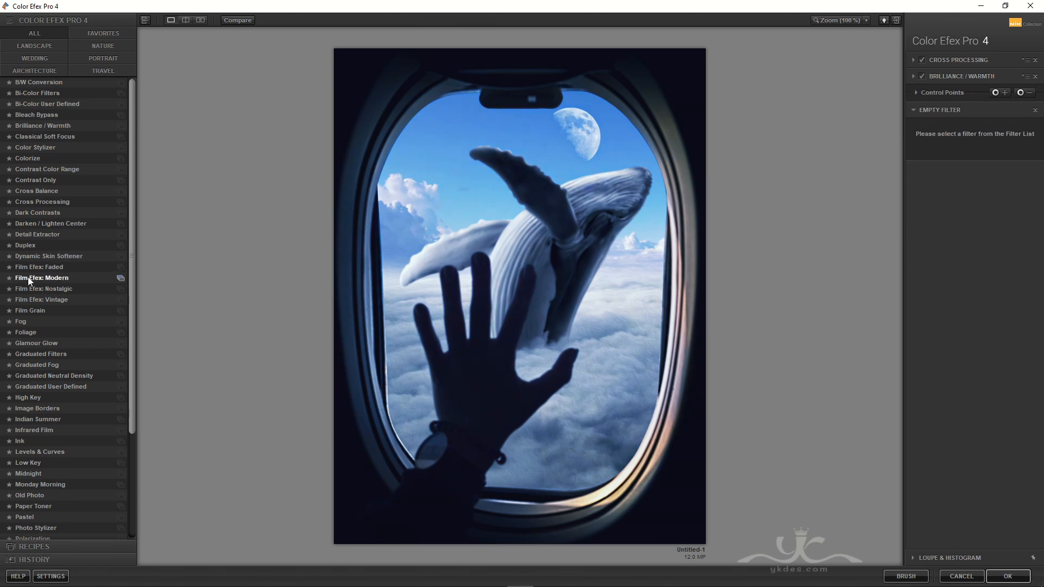
{"action": "left_click", "coordinate": [43, 364]}
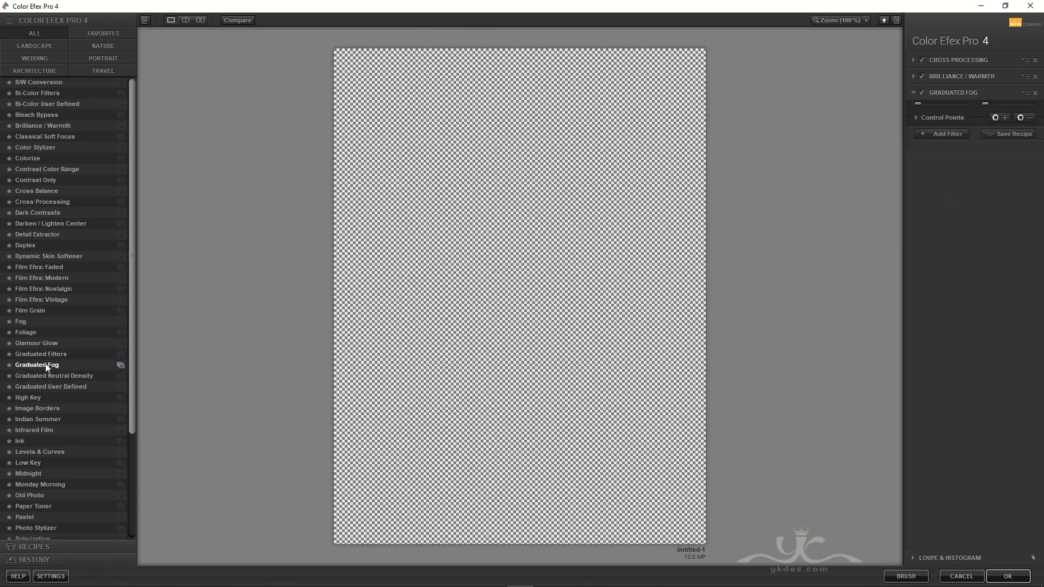
{"action": "left_click_drag", "start_coordinate": [986, 142], "coordinate": [932, 146]}
{"action": "double_click", "coordinate": [921, 91]}
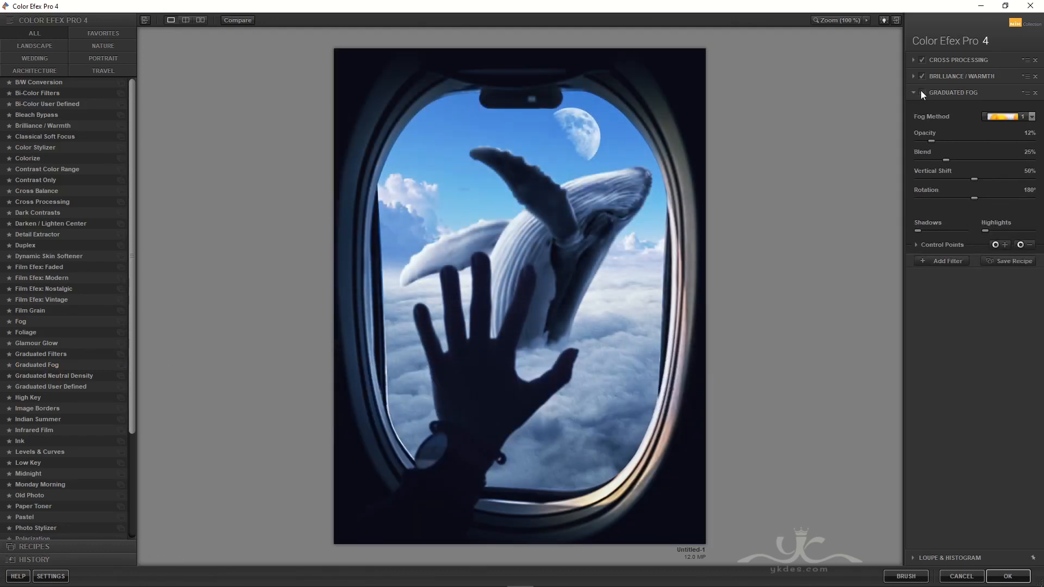
Add a Glamour Glow filter with 21% glow and -13% saturation, and apply the filter stack to the image
{"action": "left_click", "coordinate": [935, 261]}
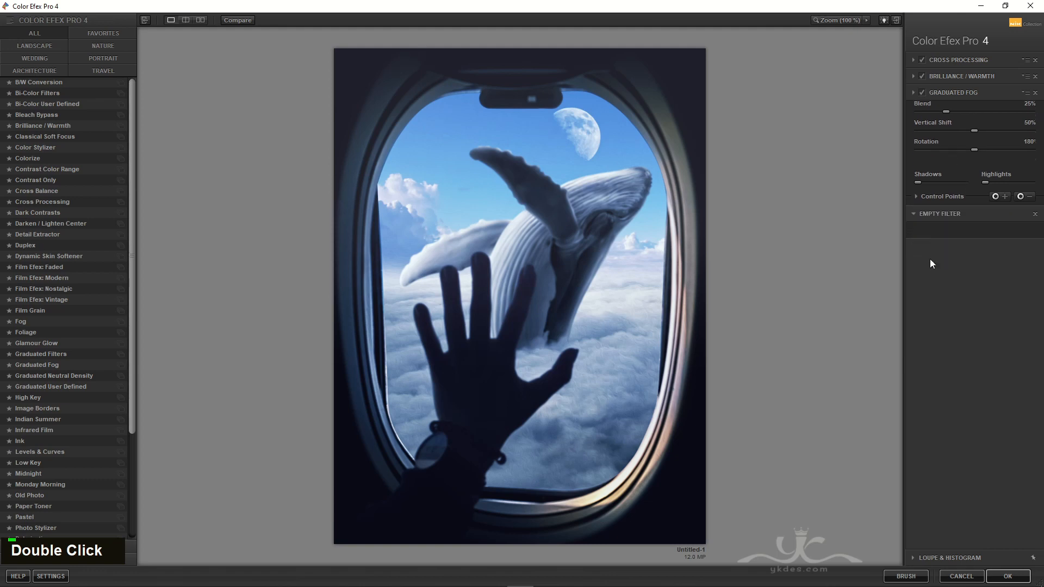
{"action": "left_click", "coordinate": [30, 345]}
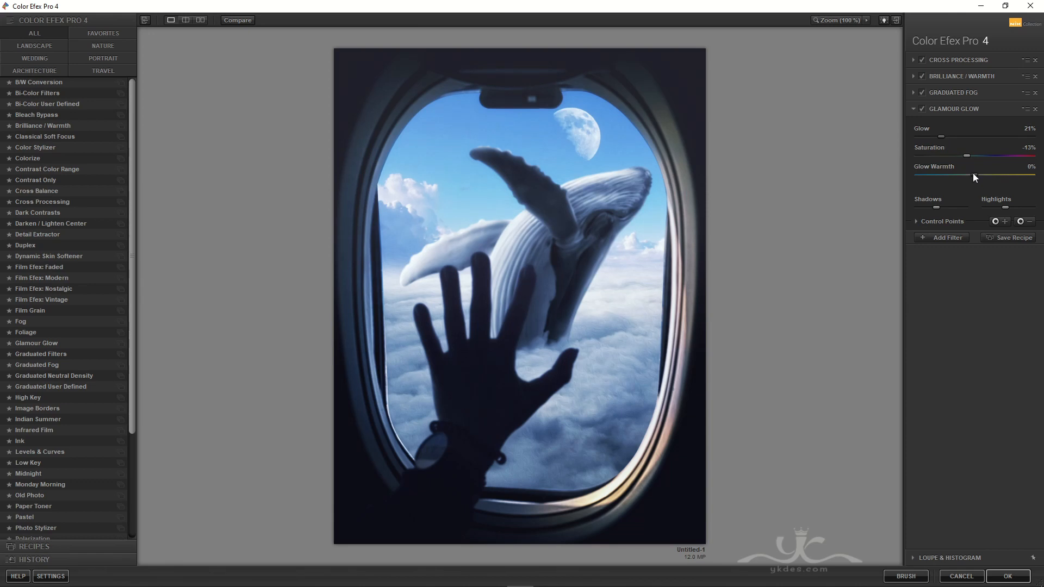
{"action": "left_click", "coordinate": [946, 238]}
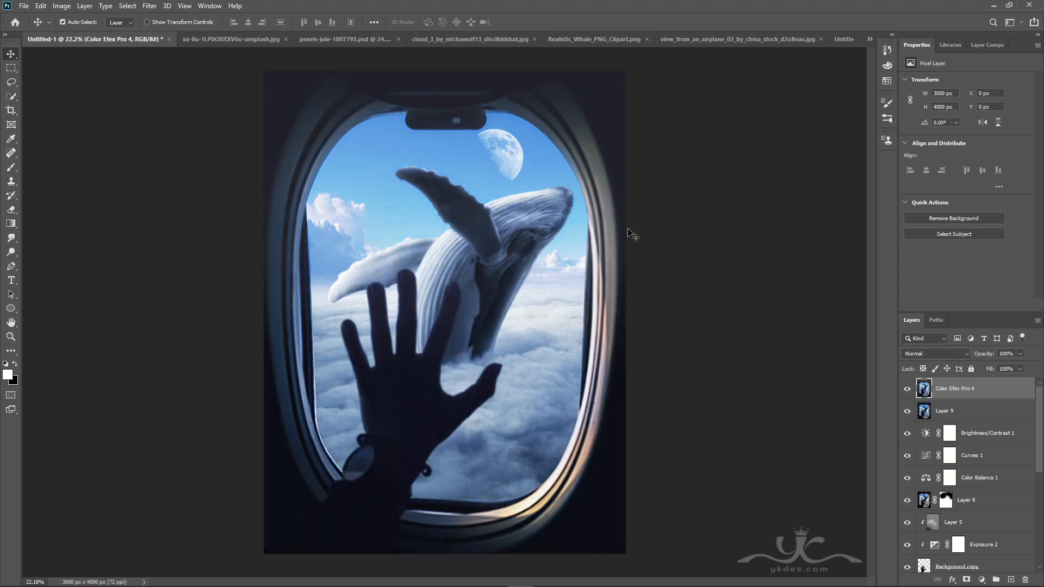
Add a Color Balance adjustment on top with midtones at cyan-red -15 and yellow-blue +17, and compare it hidden and shown
{"action": "left_click", "coordinate": [982, 580]}
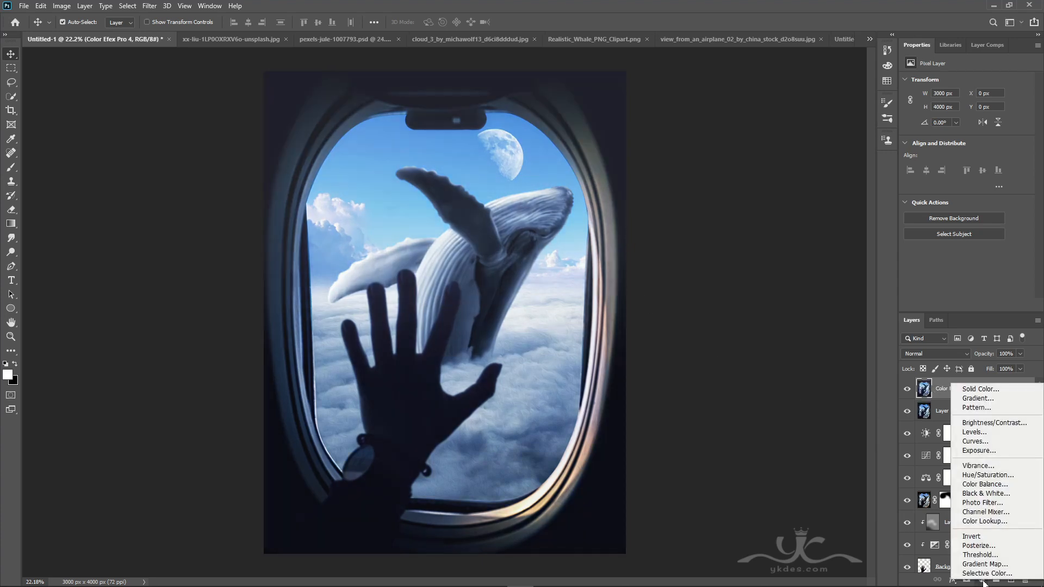
{"action": "left_click", "coordinate": [999, 484]}
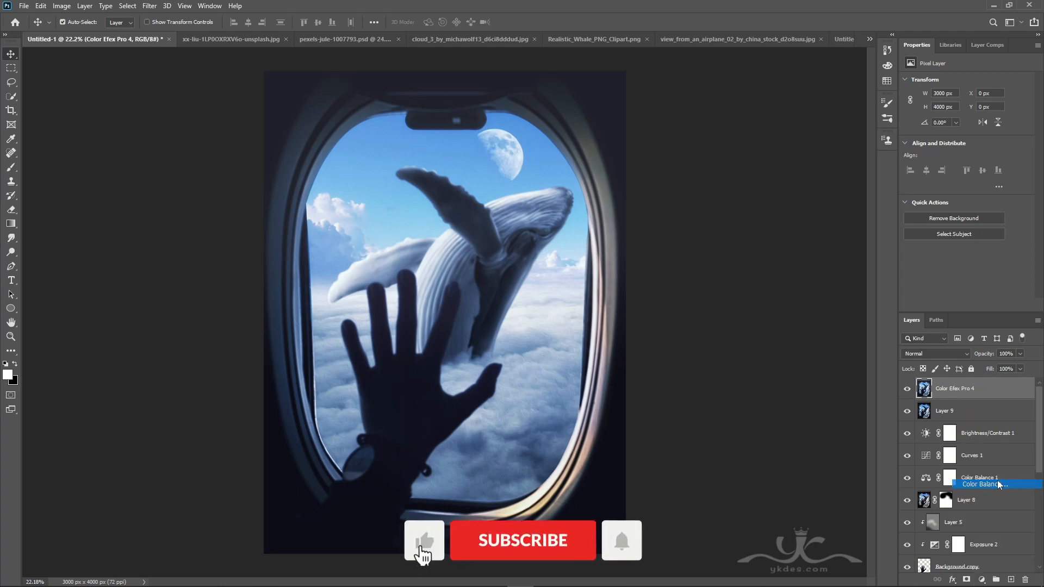
{"action": "left_click_drag", "start_coordinate": [952, 139], "coordinate": [944, 107]}
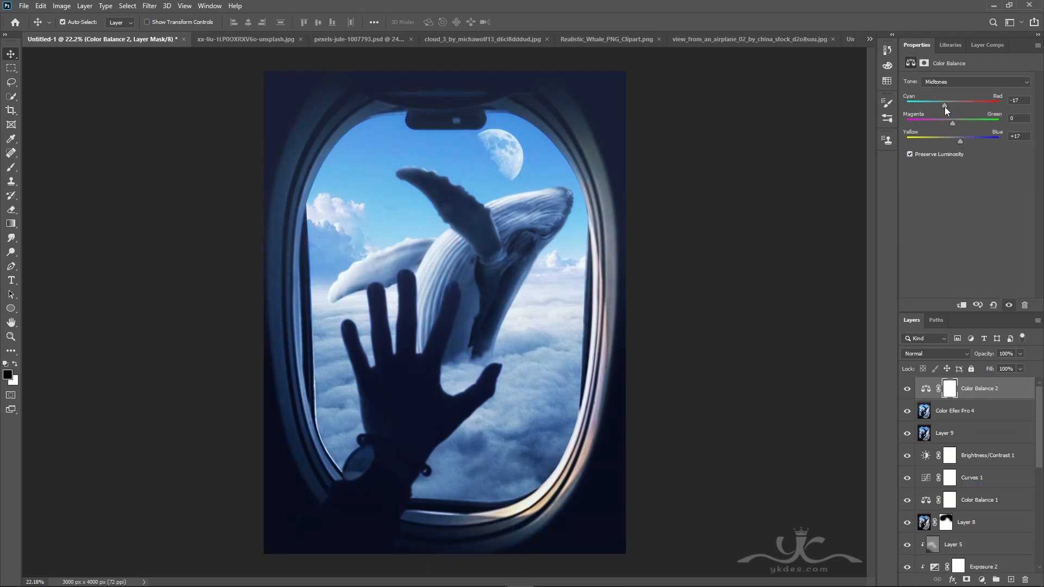
{"action": "double_click", "coordinate": [905, 390]}
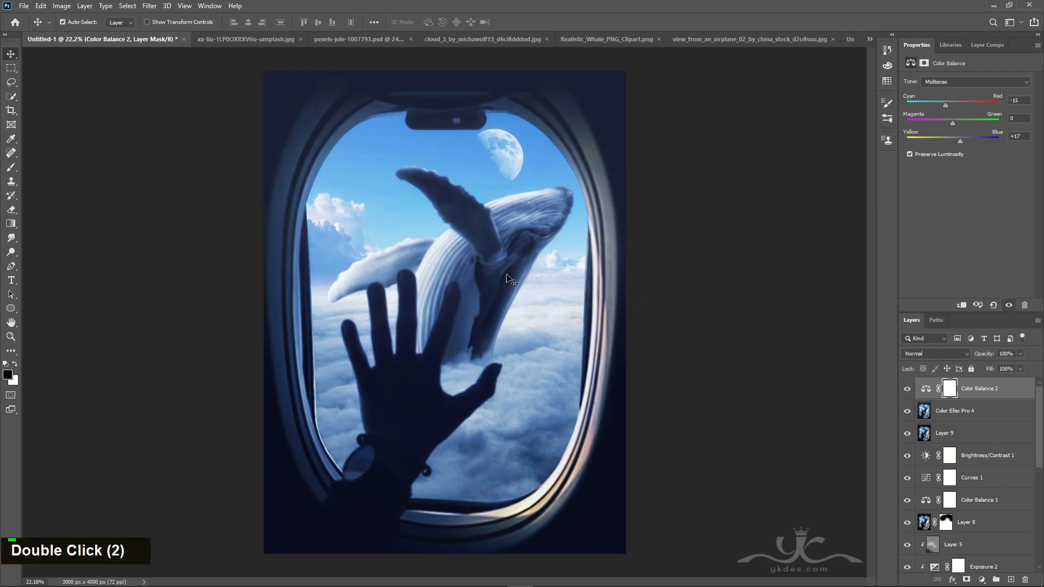